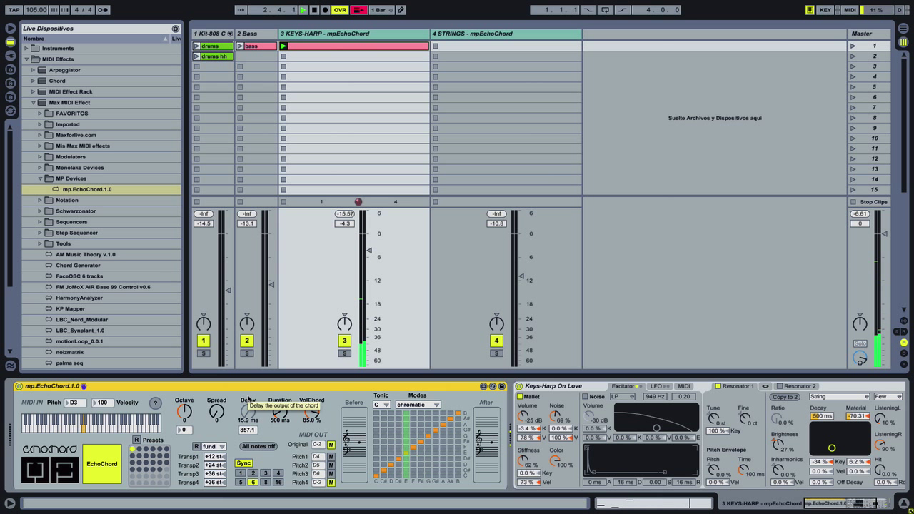
# Define the root chord in EchoChord by setting Transp1 to +4 st, Transp2 to +7 st, Transp3 to +12 st and Transp4 to +24 st.
pyautogui.moveTo(216, 414); pyautogui.dragTo(216, 411)
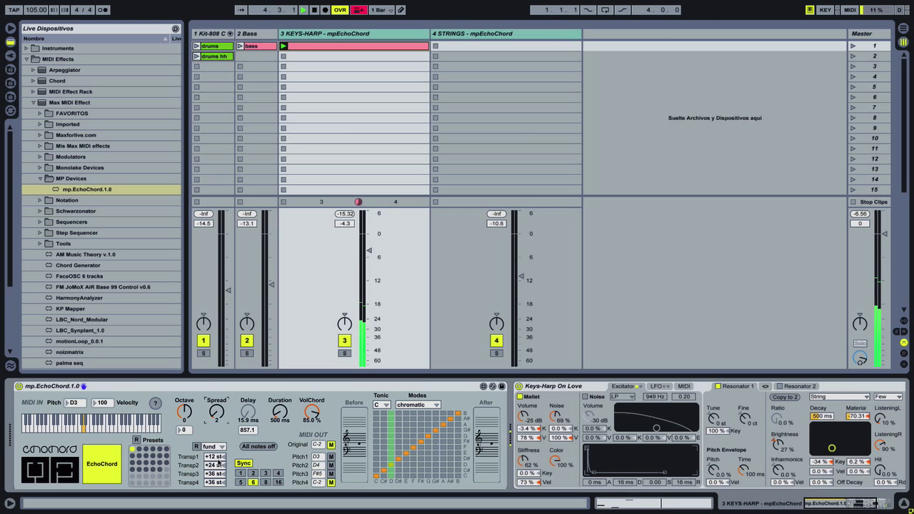
pyautogui.moveTo(216, 413); pyautogui.dragTo(213, 453)
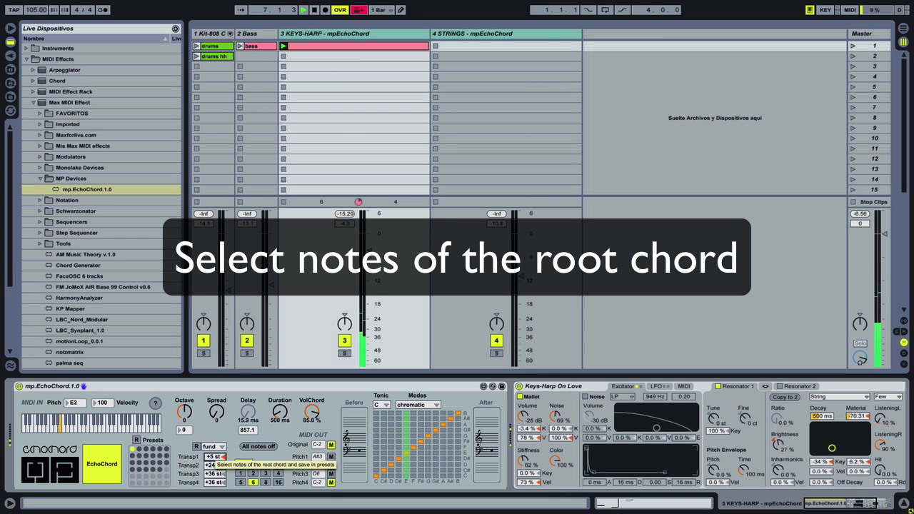
pyautogui.moveTo(215, 466); pyautogui.dragTo(215, 473)
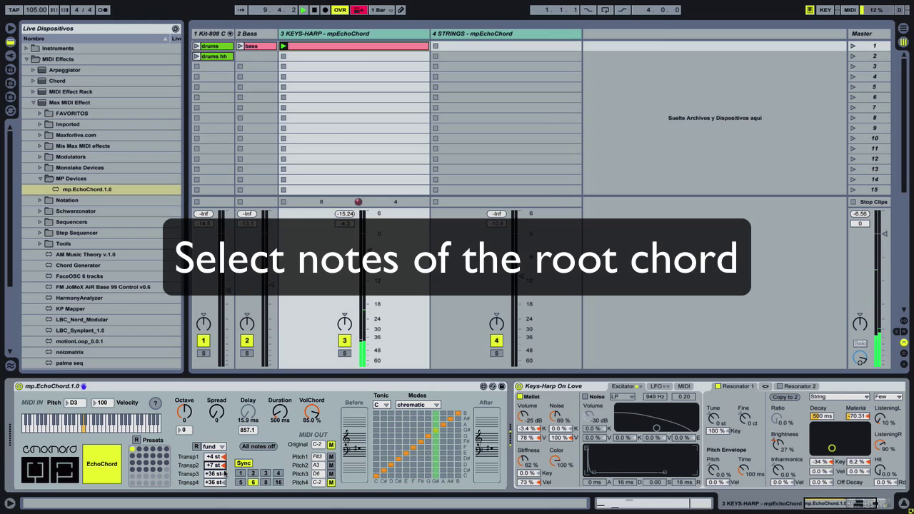
pyautogui.moveTo(216, 472); pyautogui.dragTo(216, 478)
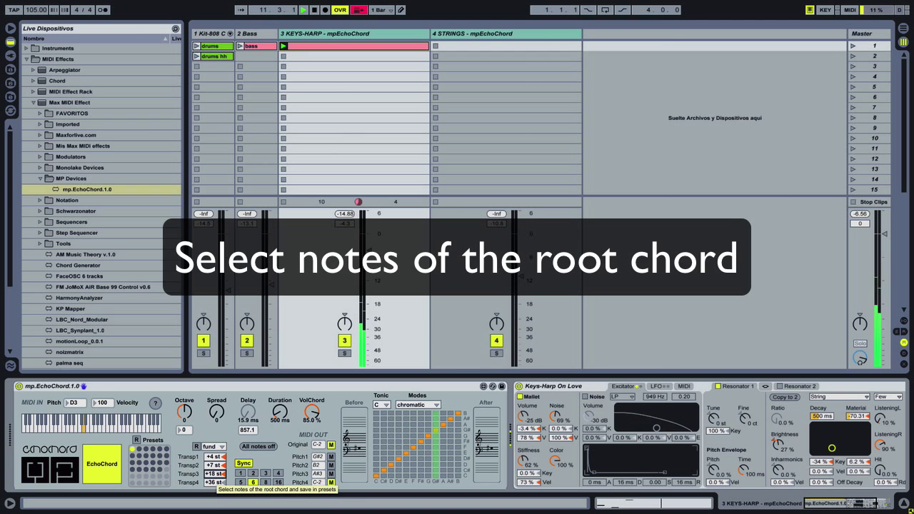
pyautogui.moveTo(216, 475)
pyautogui.mouseDown()
pyautogui.moveTo(216, 499)
pyautogui.moveTo(217, 477)
pyautogui.mouseUp()
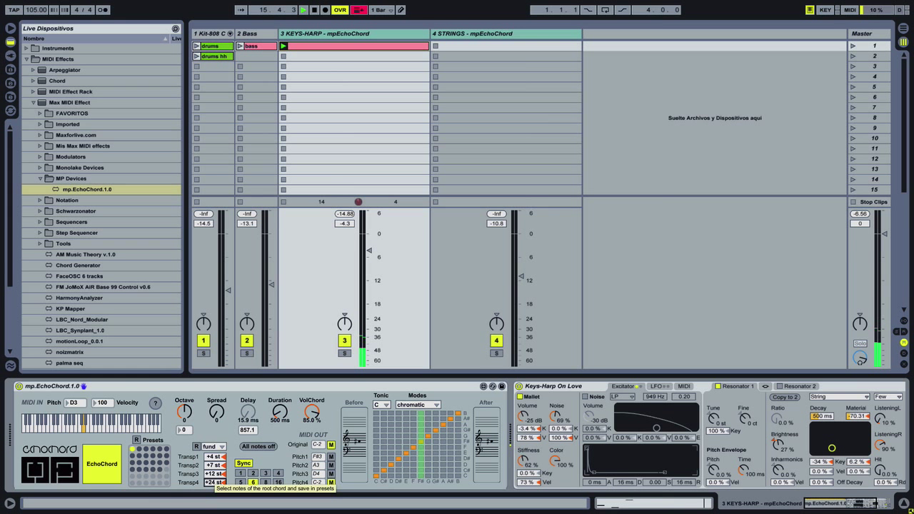
# Toggle the mutes of chord voices Pitch2 and Pitch3, leaving Pitch1 to Pitch4 unmuted.
pyautogui.click(331, 475)
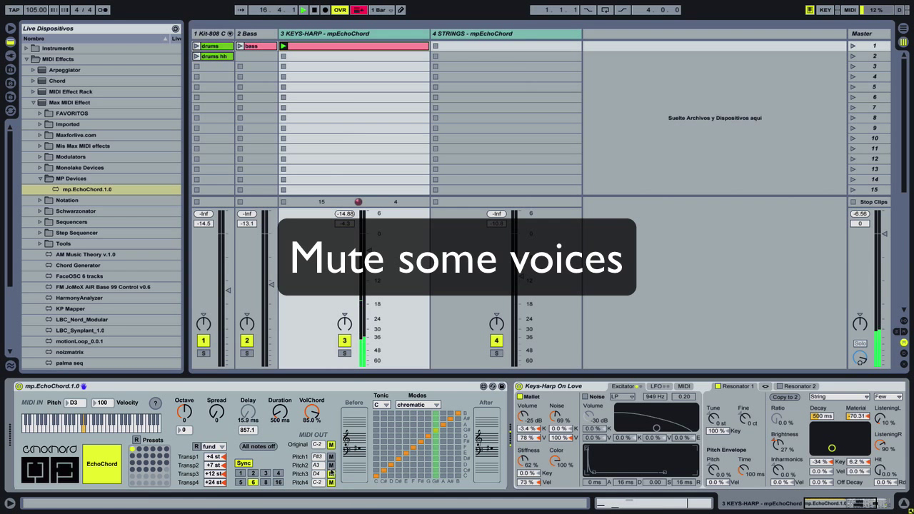
pyautogui.click(332, 465)
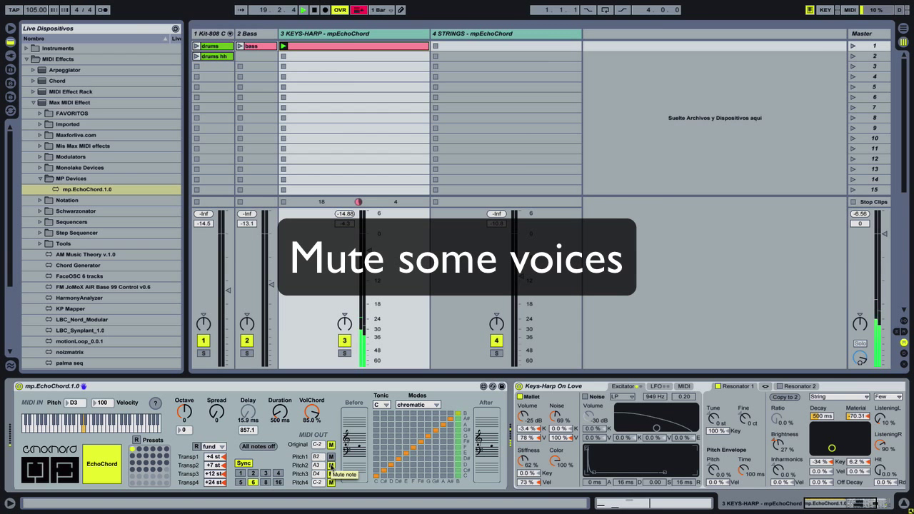
pyautogui.click(331, 474)
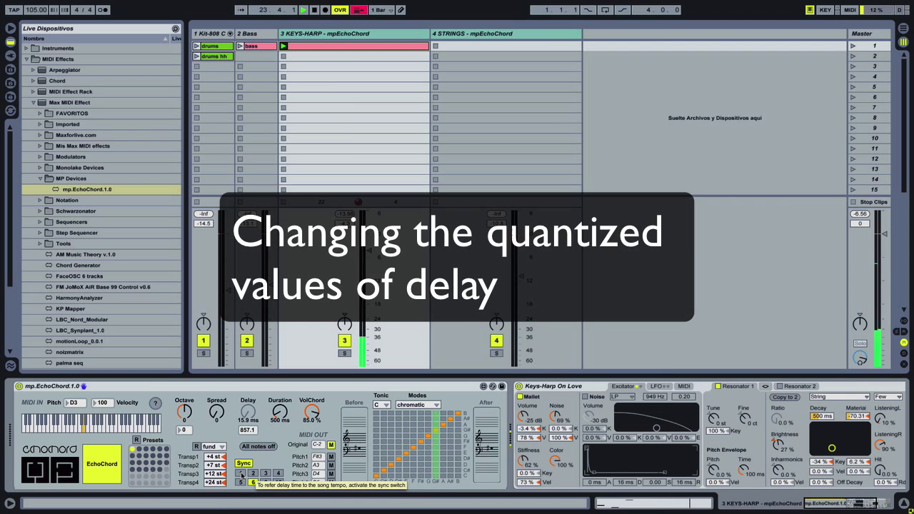
# Try the tempo-synced delay divisions 1, 2, 3, 4 and 5 in EchoChord, and return to 6.
pyautogui.click(241, 474)
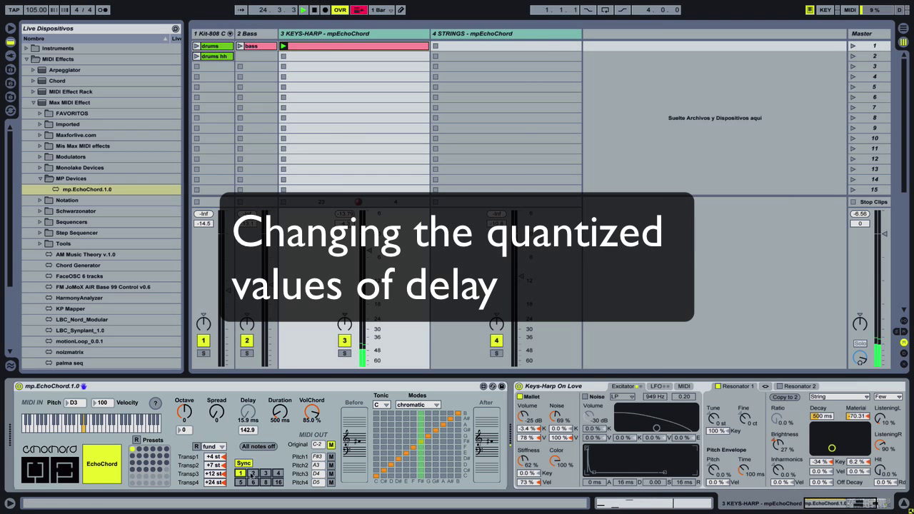
pyautogui.click(253, 474)
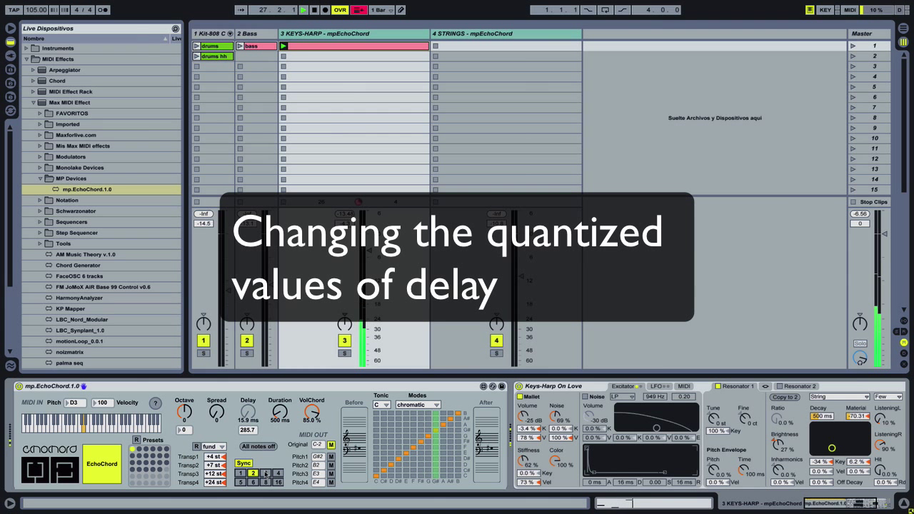
pyautogui.click(265, 474)
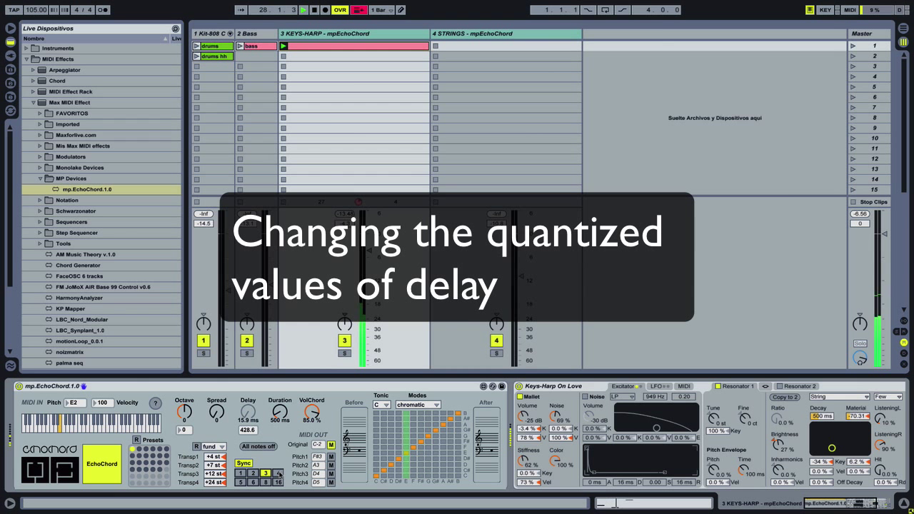
pyautogui.click(278, 474)
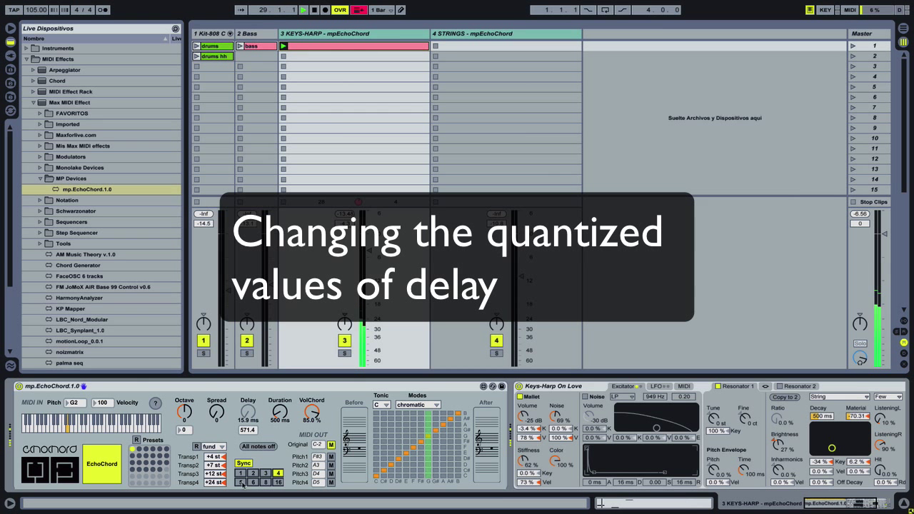
pyautogui.click(241, 483)
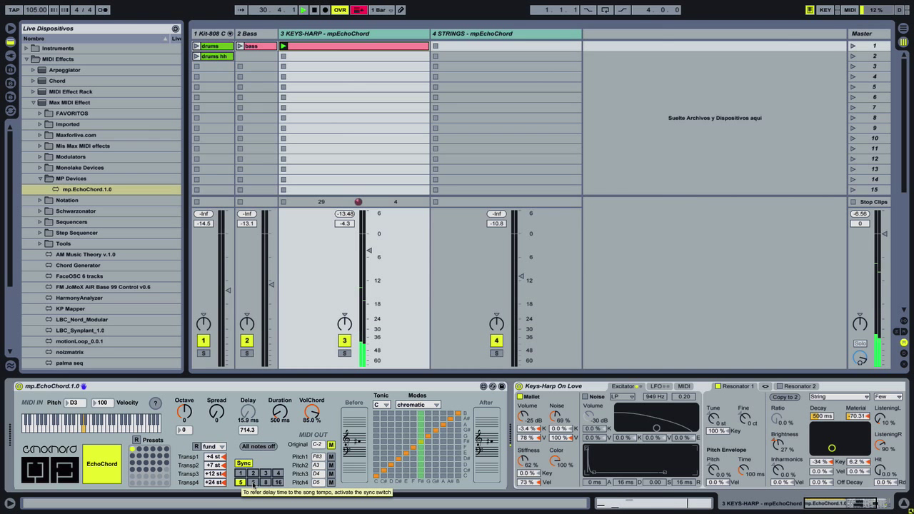
pyautogui.click(253, 483)
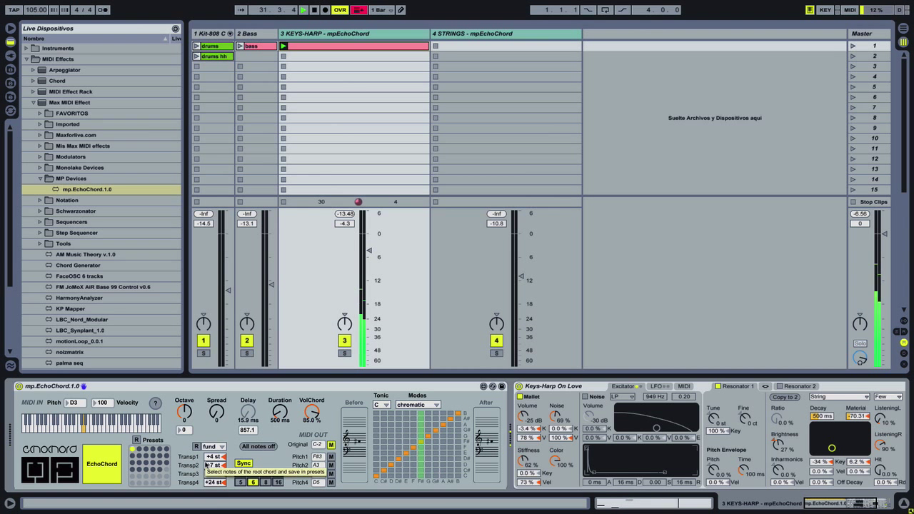
# Try the first, second and third chord inversions in EchoChord, and return to the fundamental position (fund).
pyautogui.click(215, 448)
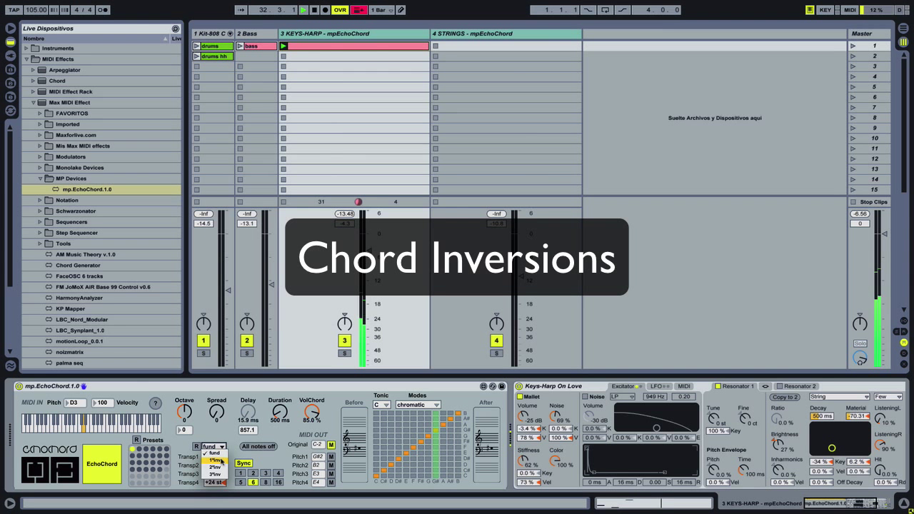
pyautogui.click(215, 461)
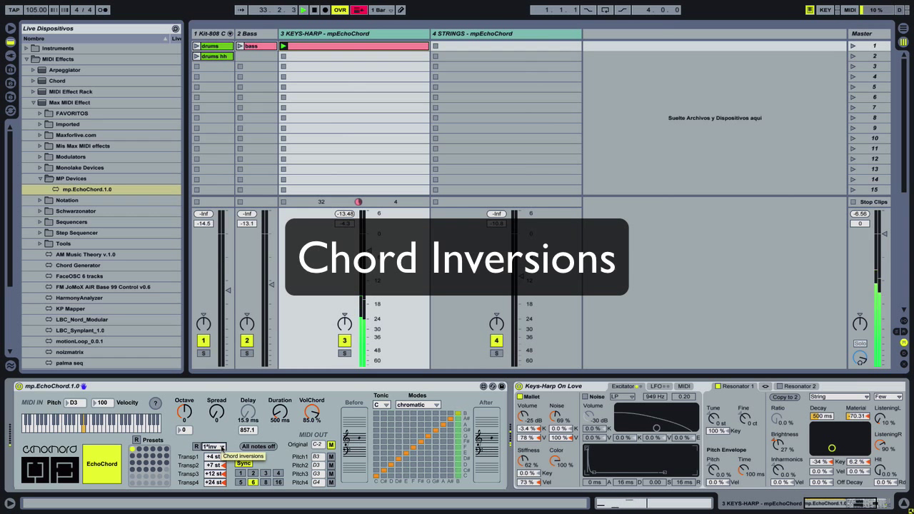
pyautogui.click(222, 447)
pyautogui.click(219, 466)
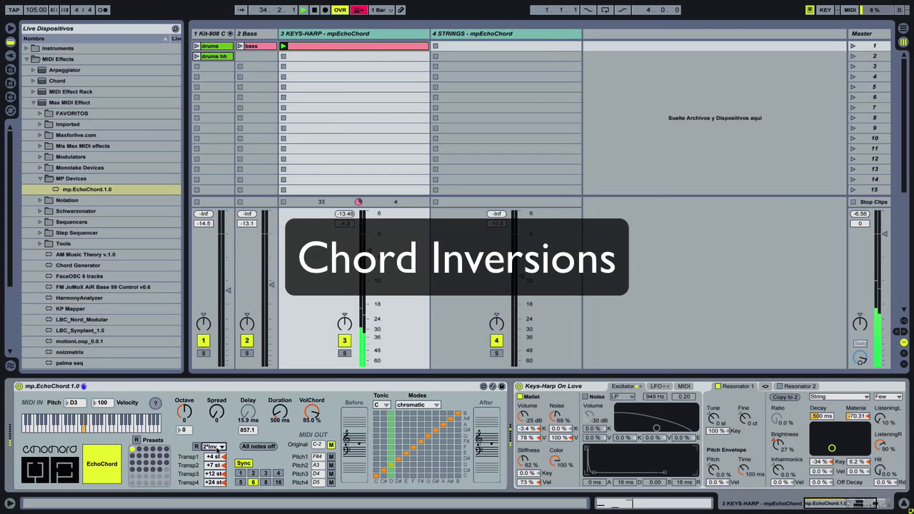
pyautogui.click(215, 447)
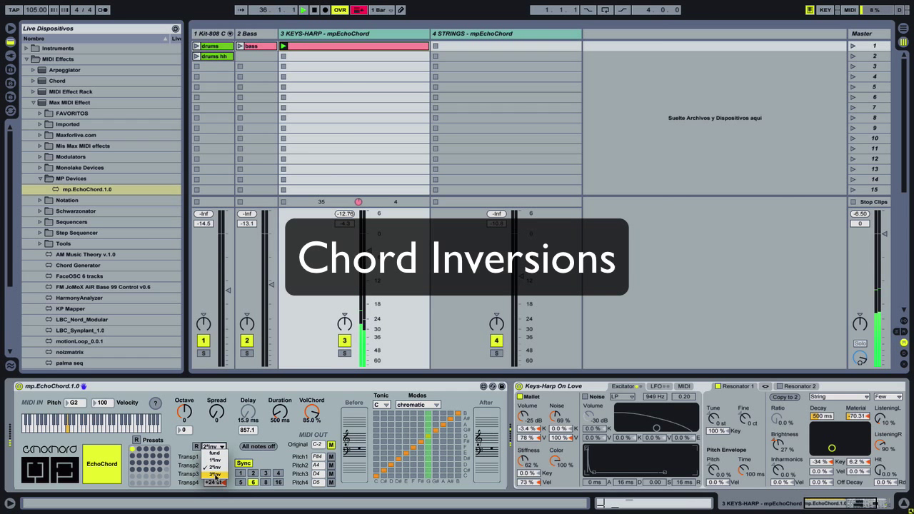
pyautogui.click(215, 475)
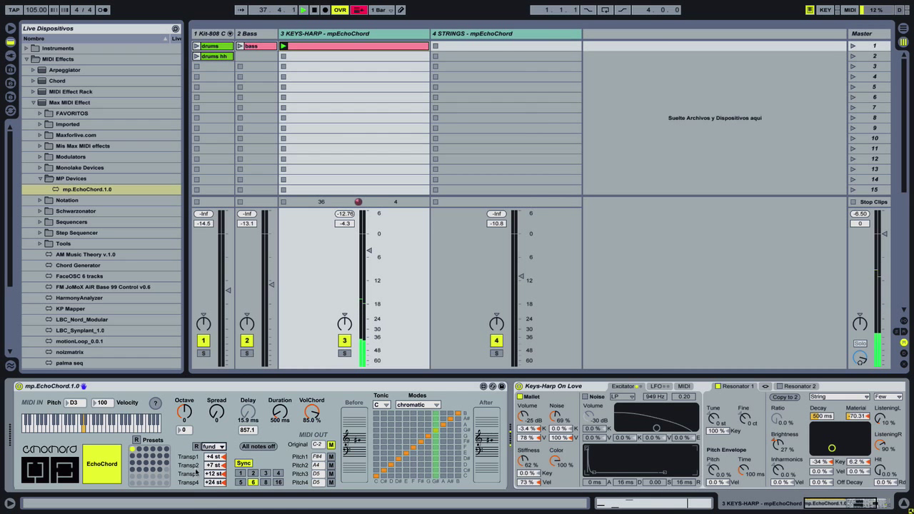
pyautogui.click(217, 485)
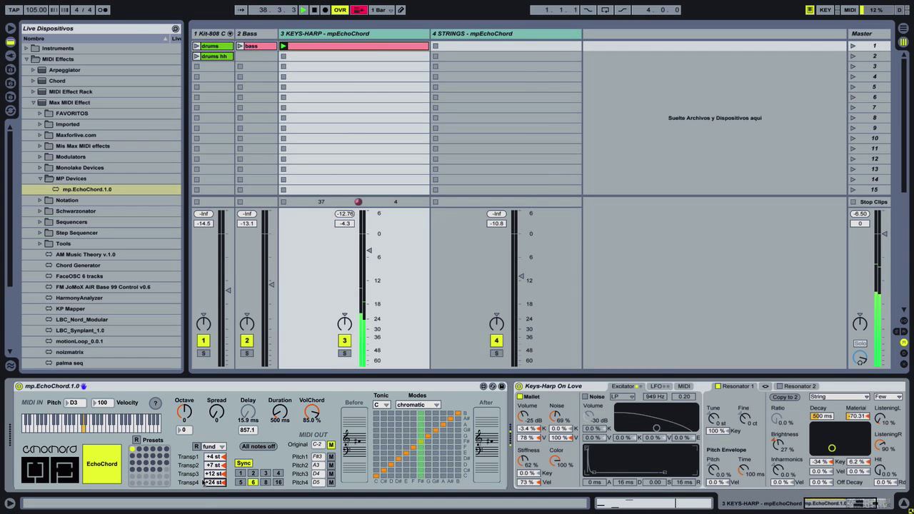
# Store the current chord in the first preset slot of the lowest preset row in EchoChord.
pyautogui.keyDown('shift'); pyautogui.click(133, 477); pyautogui.keyUp('shift')
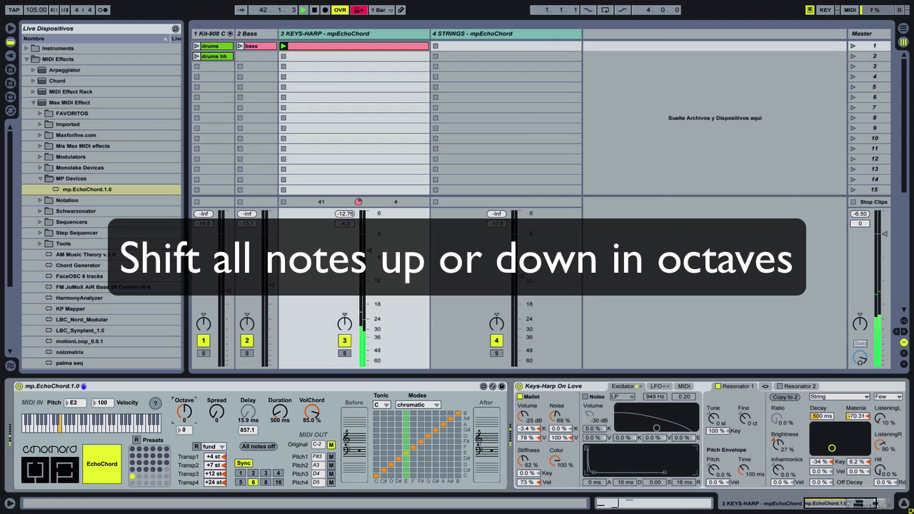
# Adjust the chord output: Octave -1 (-12 semitones), a wider Spread, Duration 1.44 s and VolChord 92.1 %.
pyautogui.moveTo(184, 412); pyautogui.dragTo(183, 416)
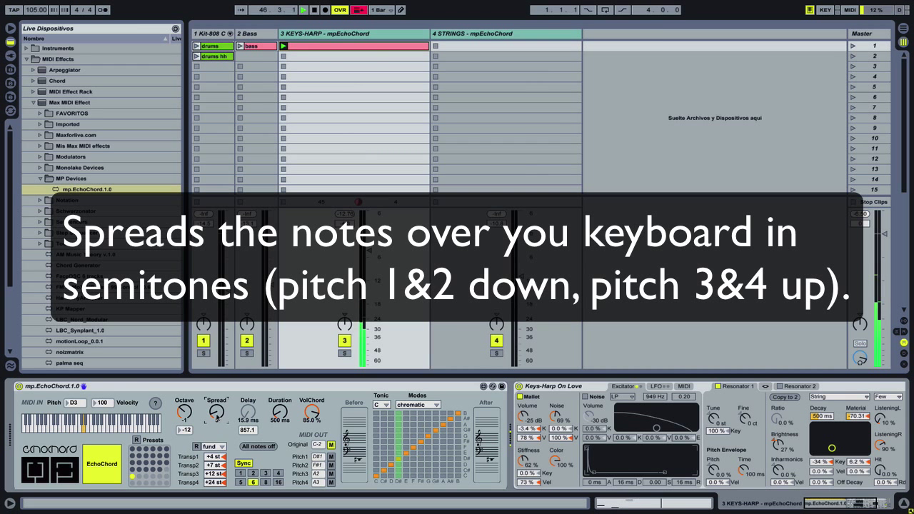
pyautogui.moveTo(217, 416); pyautogui.dragTo(217, 419)
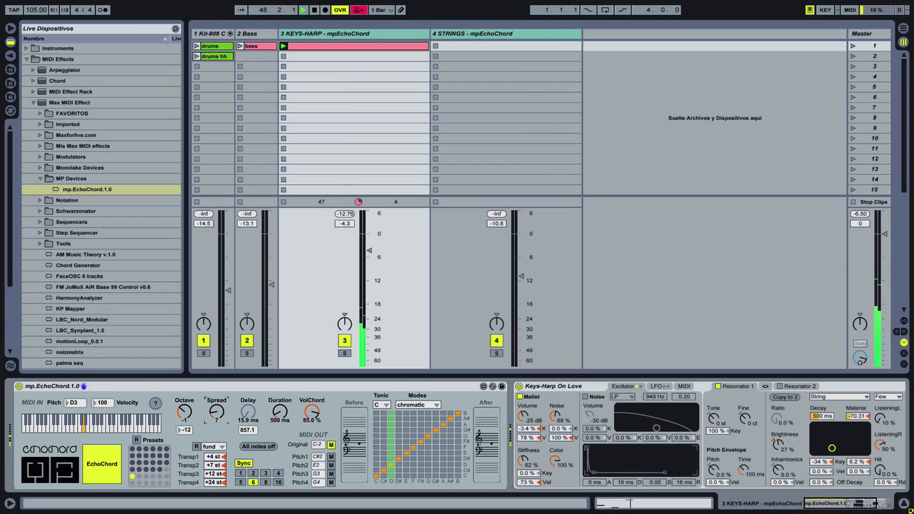
pyautogui.moveTo(280, 413); pyautogui.dragTo(280, 399)
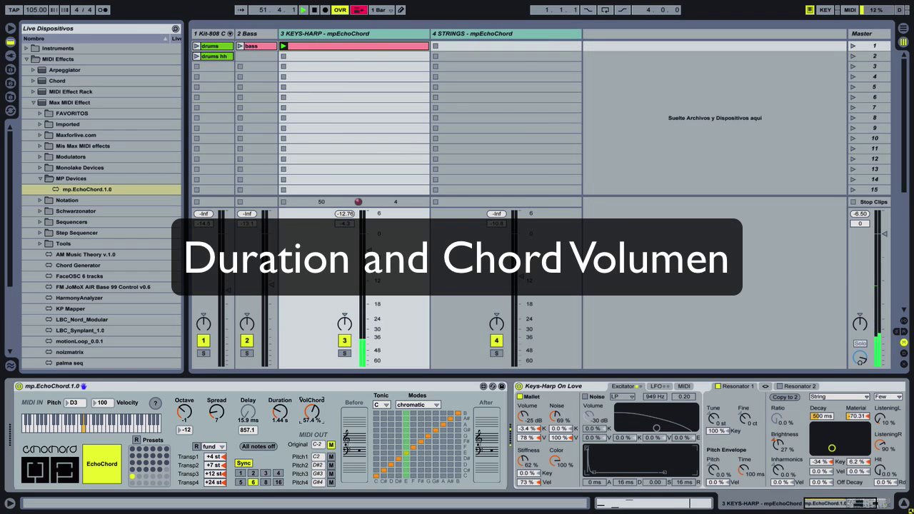
pyautogui.moveTo(311, 411); pyautogui.dragTo(312, 403)
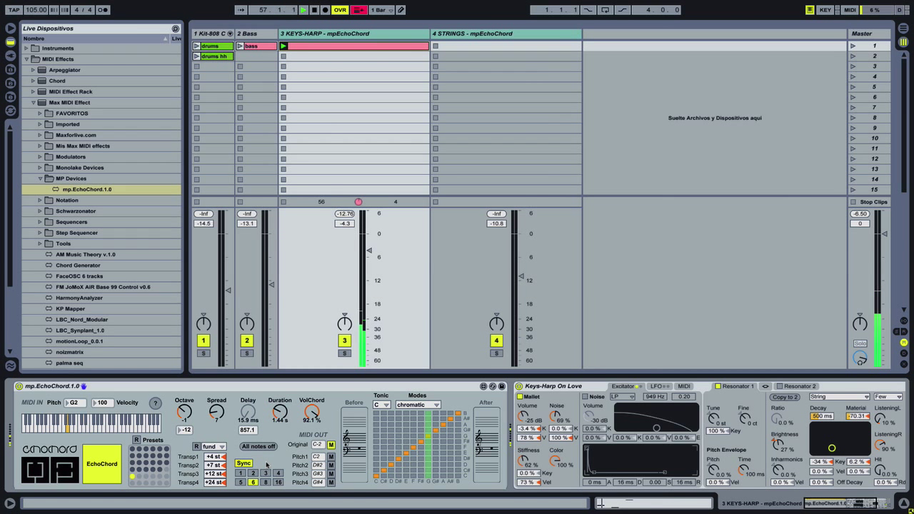
# Switch the device to plain Chord mode and back to EchoChord mode.
pyautogui.click(102, 468)
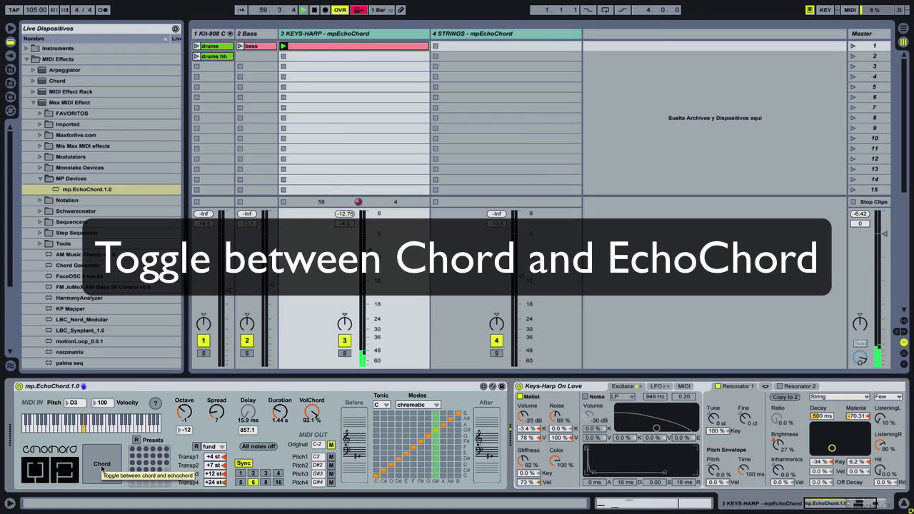
pyautogui.click(102, 468)
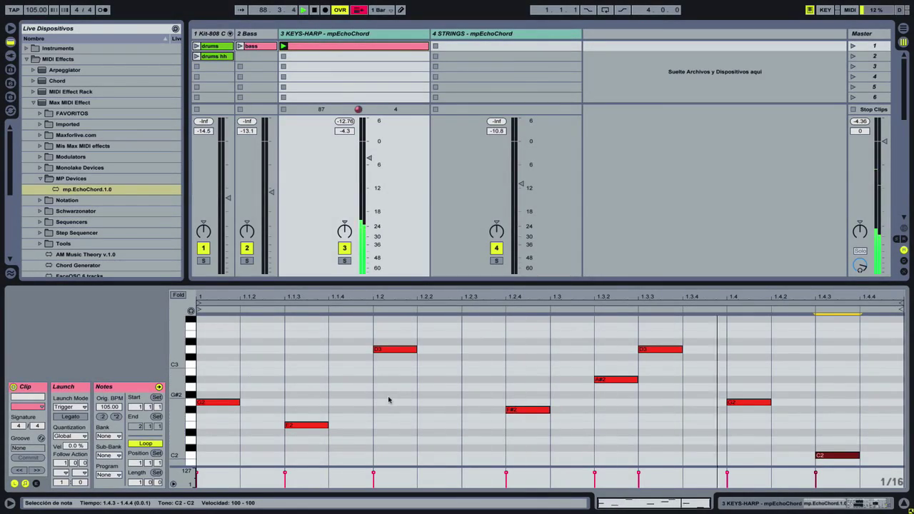
# Show the KEYS-HARP track's devices, try random chord inversions in EchoChord, and set the inversion back to fund.
pyautogui.click(313, 35)
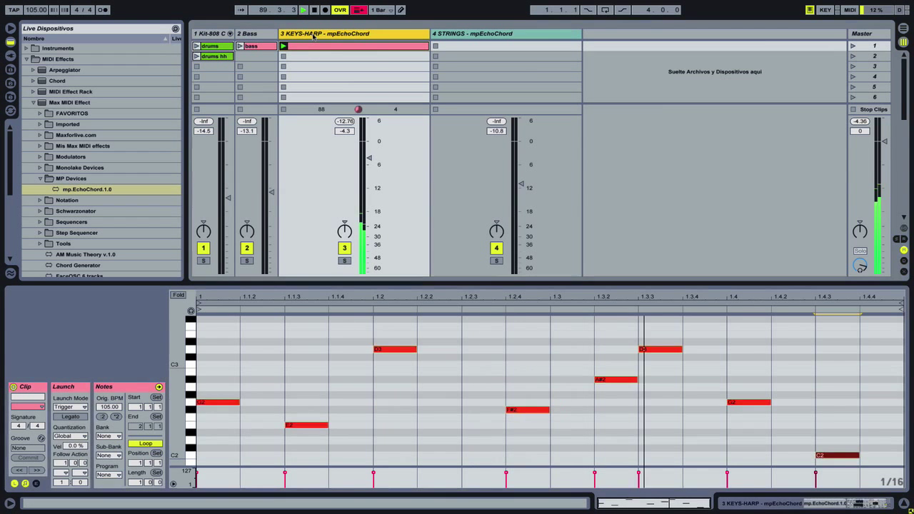
pyautogui.click(313, 36)
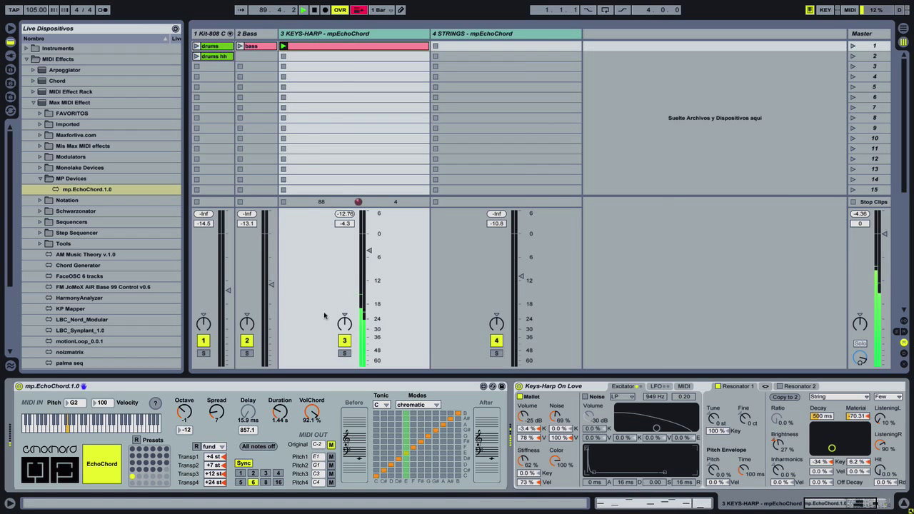
pyautogui.click(197, 446)
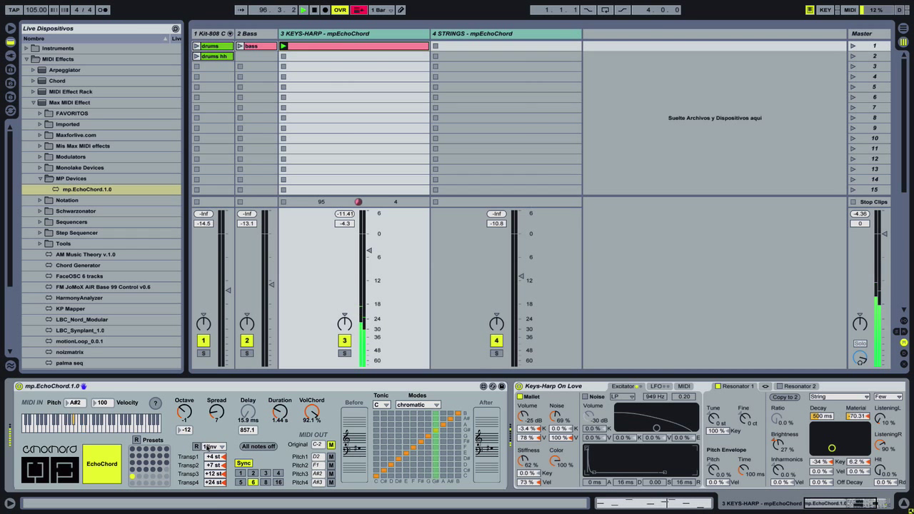
pyautogui.click(207, 446)
pyautogui.click(213, 453)
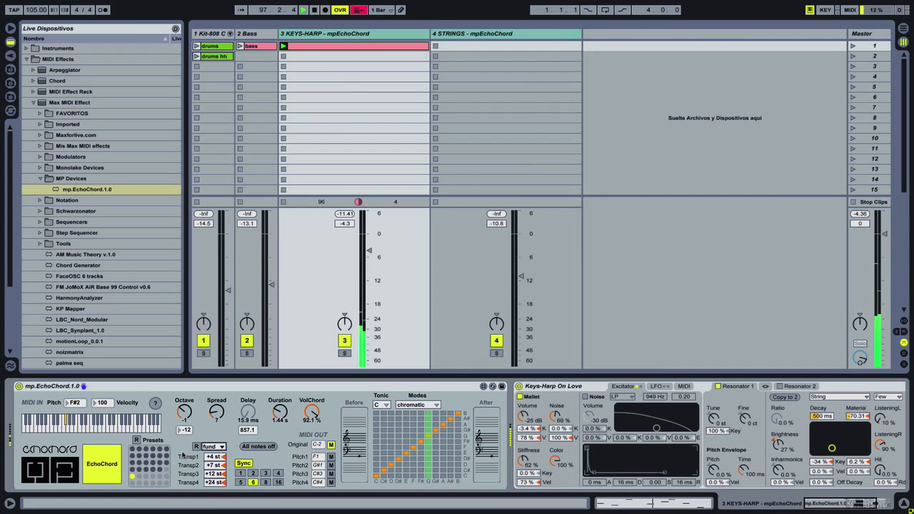
# Add the mp.EchoChord.1.0 device to the STRINGS track, ahead of the Labyrinth instrument.
pyautogui.click(459, 36)
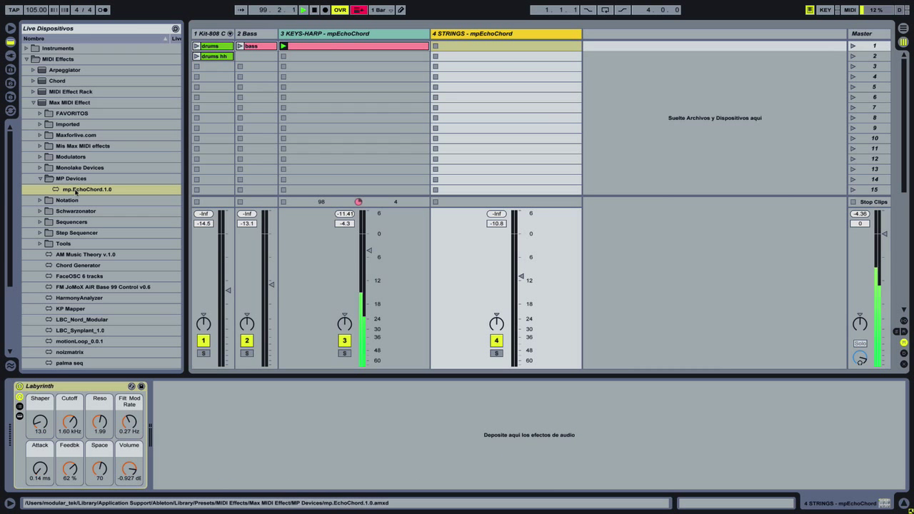
pyautogui.moveTo(75, 191)
pyautogui.mouseDown()
pyautogui.moveTo(36, 336)
pyautogui.moveTo(4, 399)
pyautogui.moveTo(23, 405)
pyautogui.mouseUp()
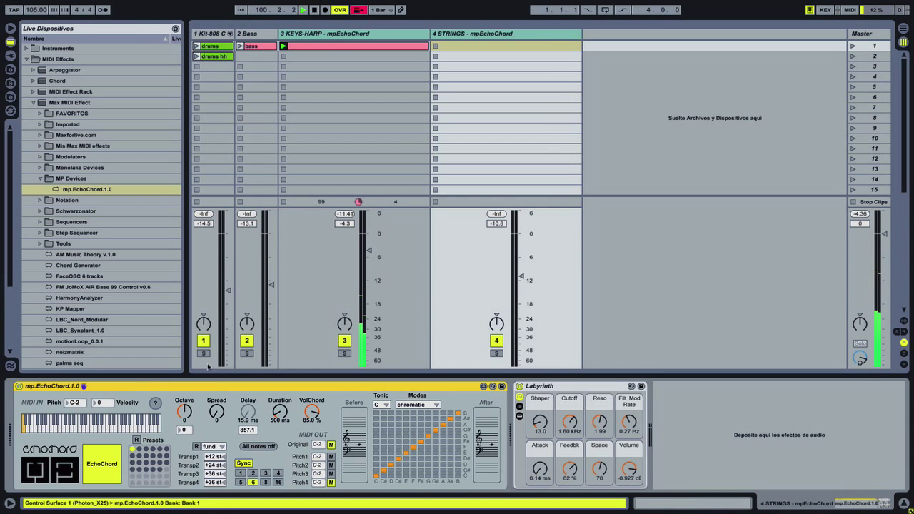
# Create a MIDI clip in the STRINGS track's first slot and add a sixteenth-length E3 note at its start.
pyautogui.doubleClick(485, 47)
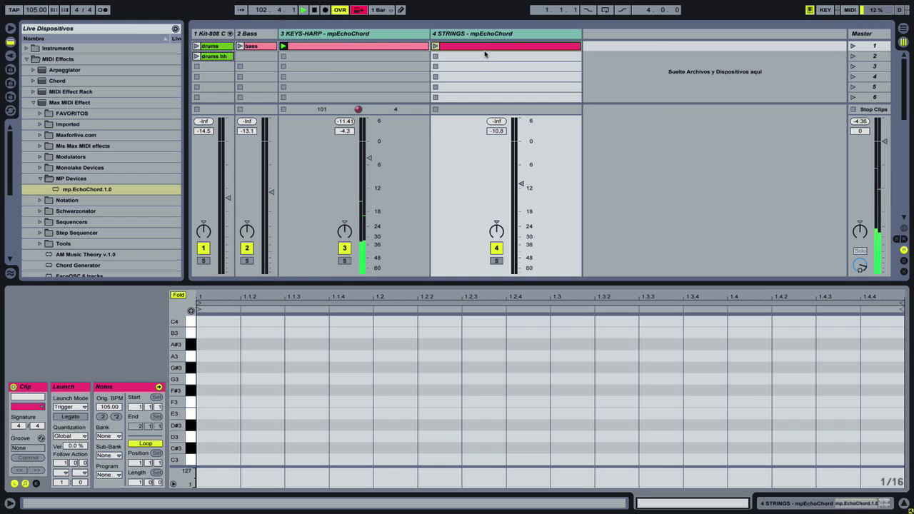
pyautogui.doubleClick(212, 419)
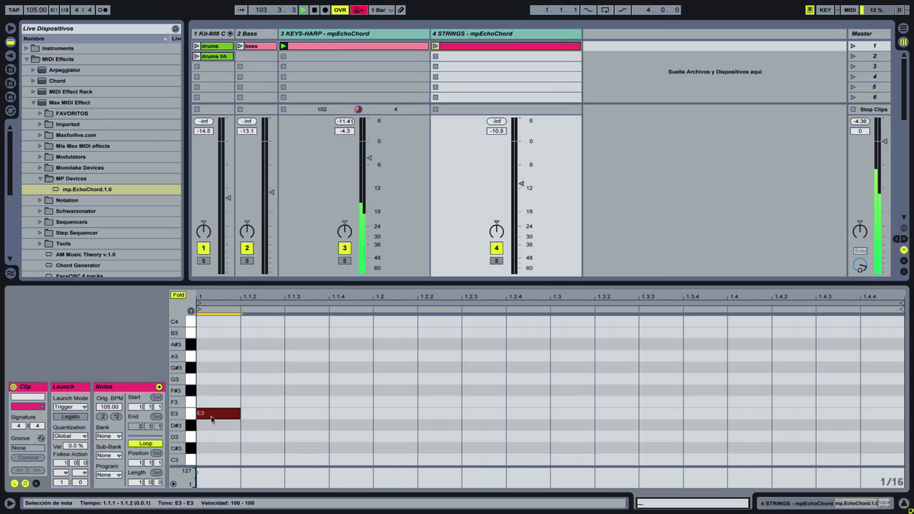
# Lower the STRINGS clip's note to G1 and lengthen it to end at 1.1.3.
pyautogui.click(180, 295)
pyautogui.moveTo(174, 324); pyautogui.dragTo(232, 468)
pyautogui.scroll(-5, 223, 379)
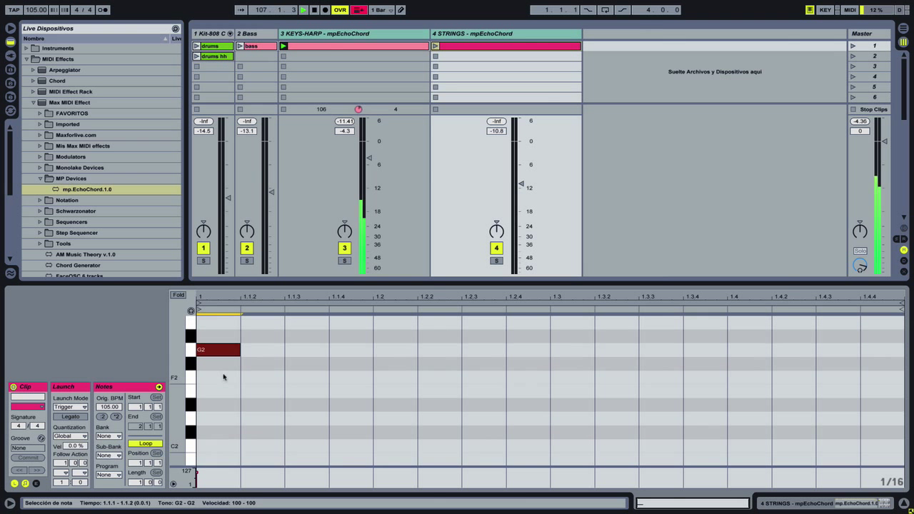
pyautogui.moveTo(220, 340); pyautogui.dragTo(231, 449)
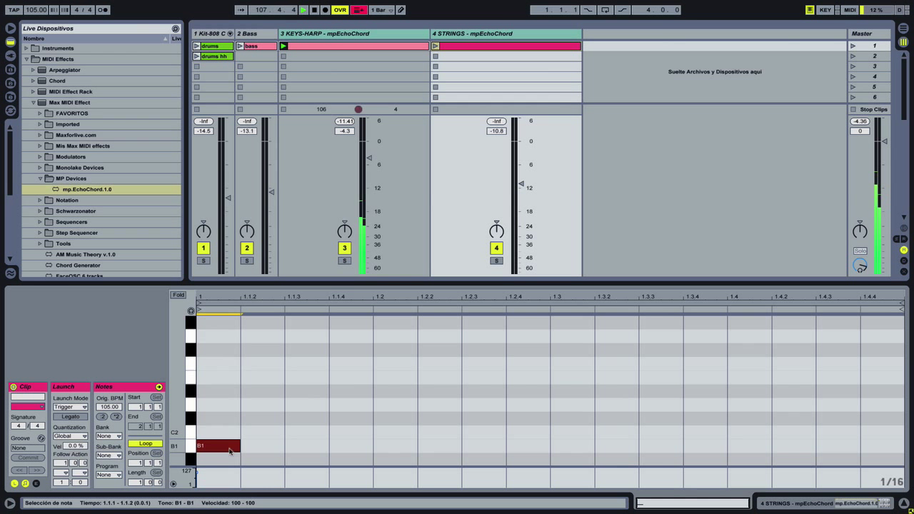
pyautogui.moveTo(179, 407); pyautogui.dragTo(160, 299)
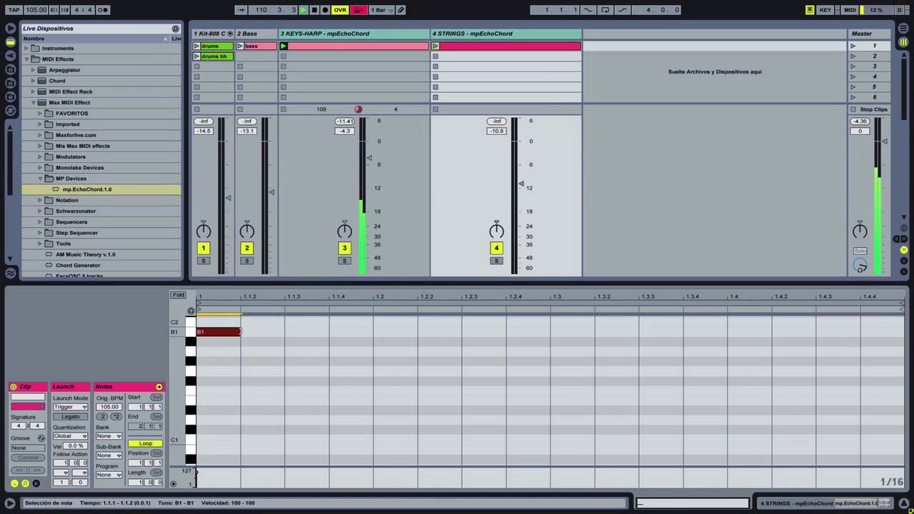
pyautogui.moveTo(241, 332); pyautogui.dragTo(262, 372)
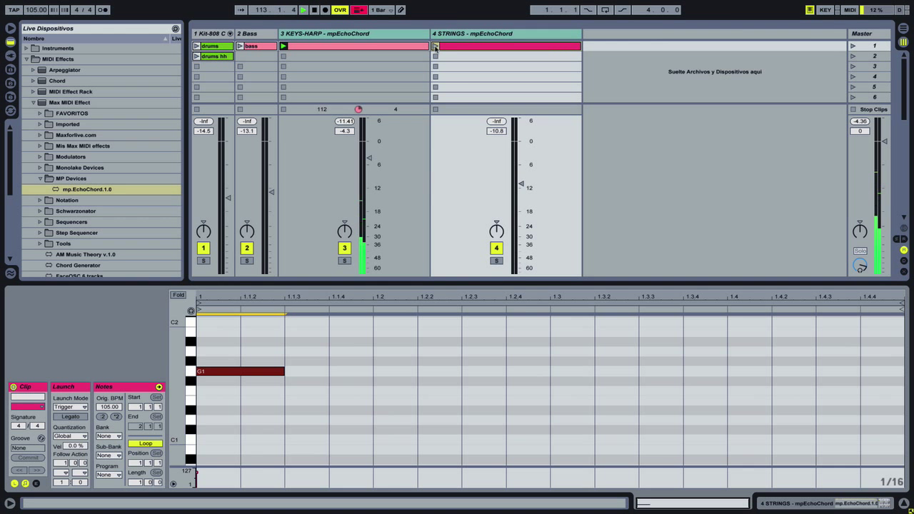
# Launch the STRINGS clip and add a C1 note from 1.2.2 to 1.3.1.
pyautogui.click(435, 46)
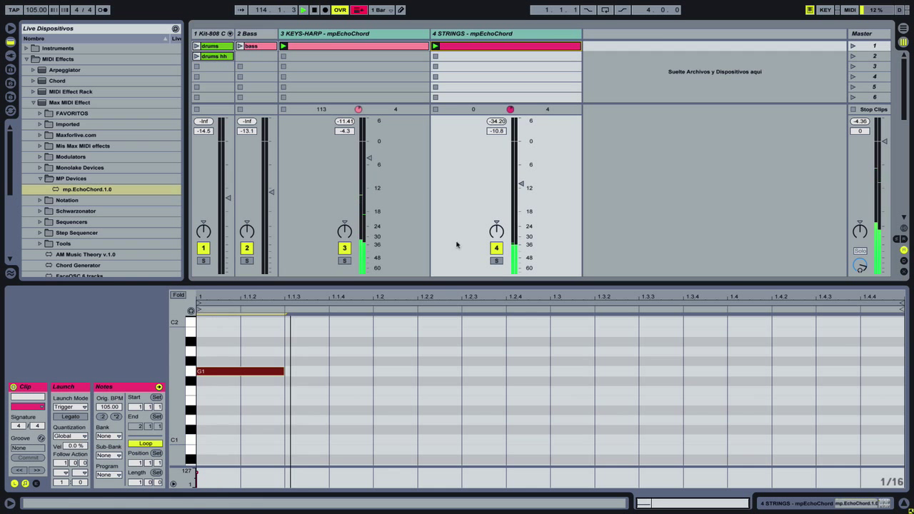
pyautogui.doubleClick(427, 439)
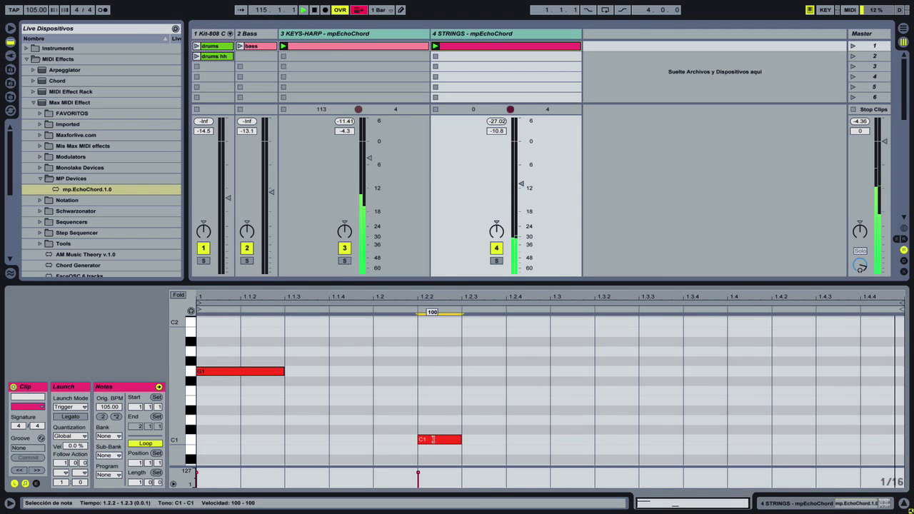
pyautogui.moveTo(460, 440); pyautogui.dragTo(548, 438)
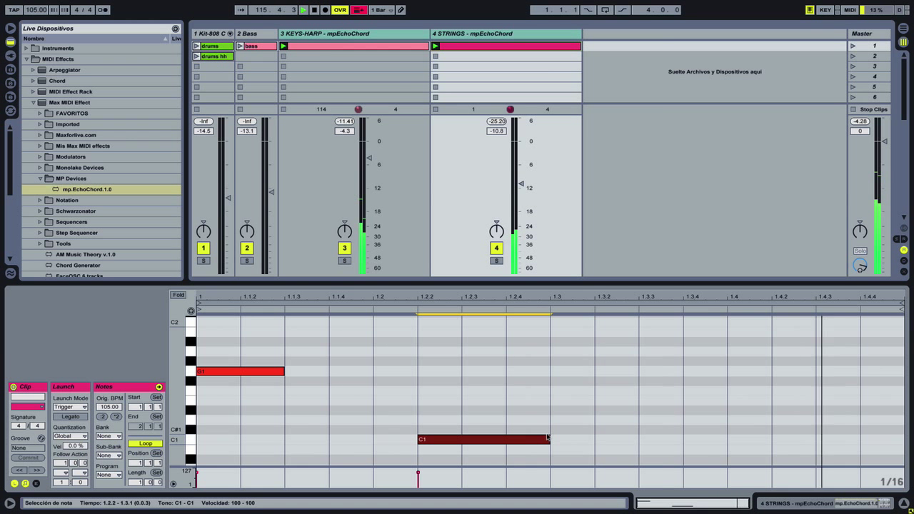
# Show the STRINGS track's devices and set EchoChord's Duration to 27.6 ms and Spread to 7.
pyautogui.click(455, 33)
pyautogui.doubleClick(455, 33)
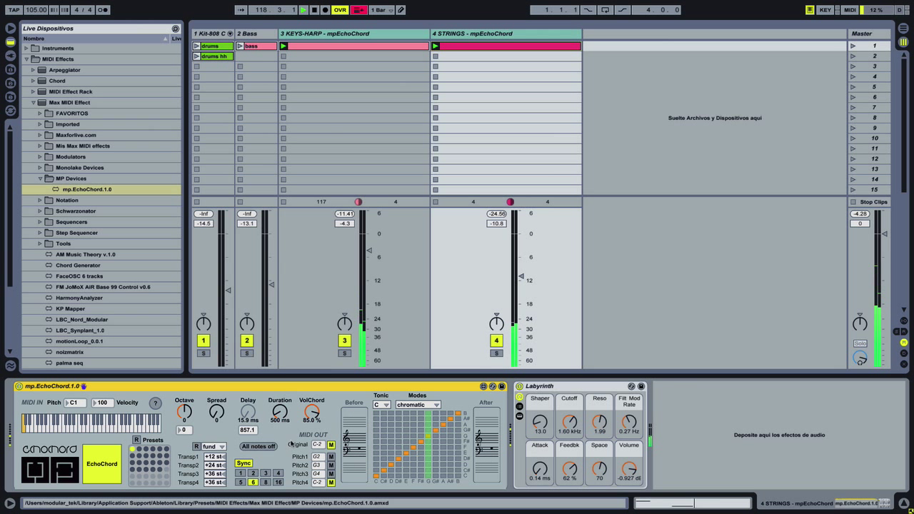
pyautogui.moveTo(273, 421); pyautogui.dragTo(272, 426)
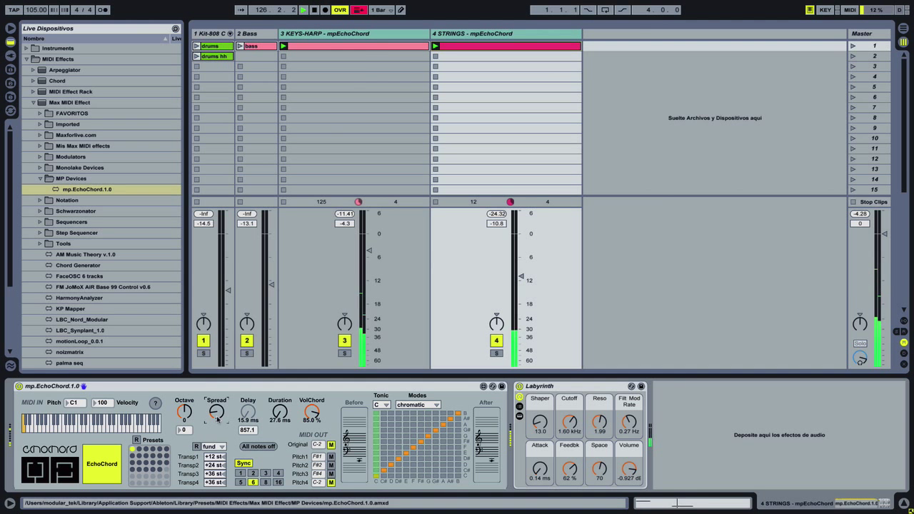
# Set the EchoChord mode to minor pentatonic on both the KEYS-HARP and the STRINGS tracks.
pyautogui.click(360, 36)
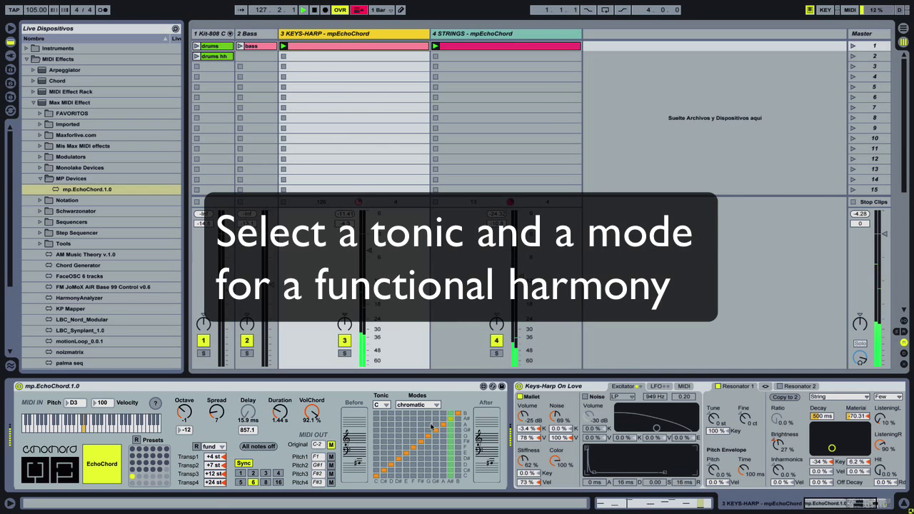
pyautogui.click(413, 405)
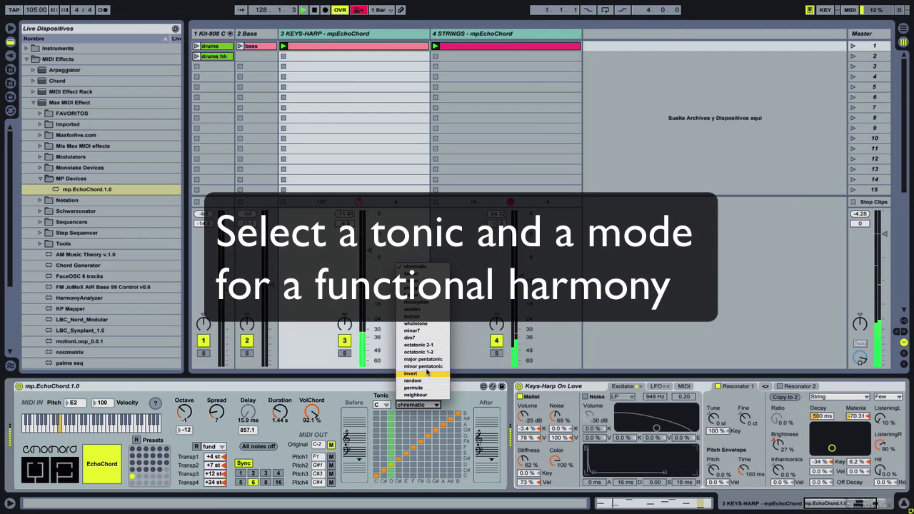
pyautogui.click(424, 367)
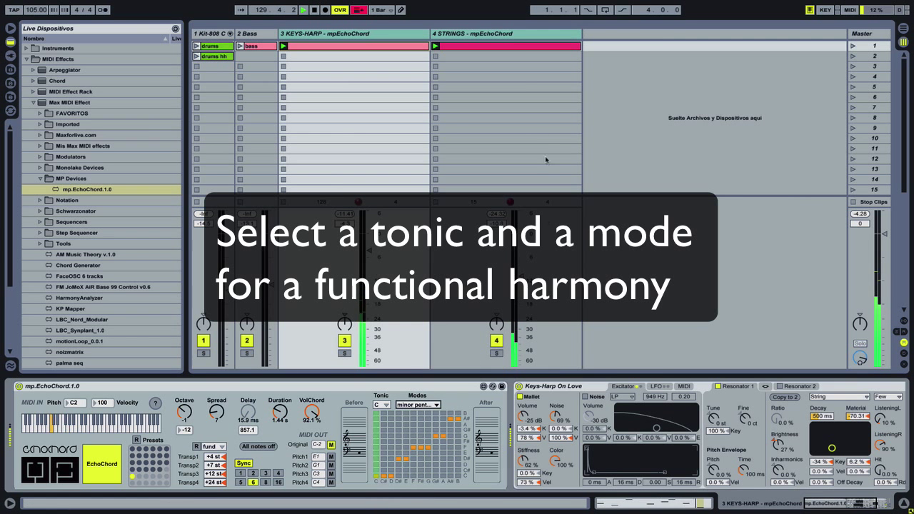
pyautogui.click(480, 305)
pyautogui.click(415, 405)
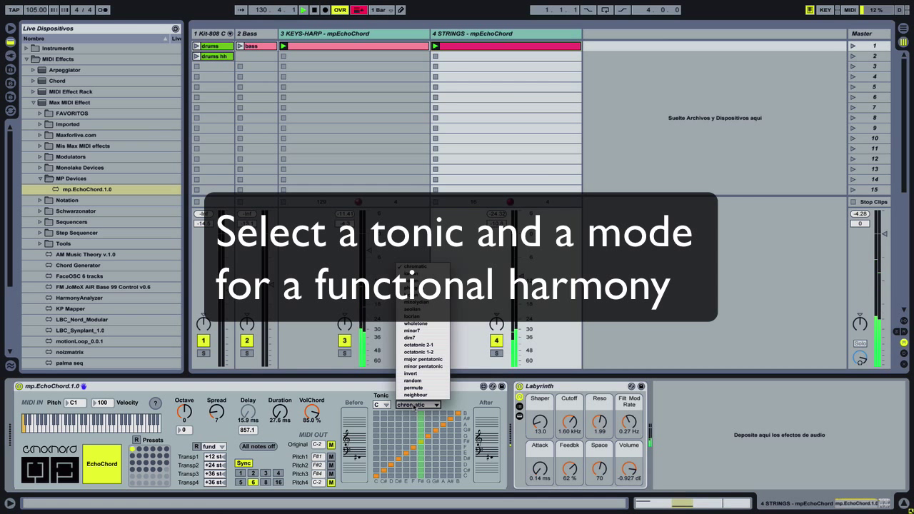
pyautogui.click(423, 368)
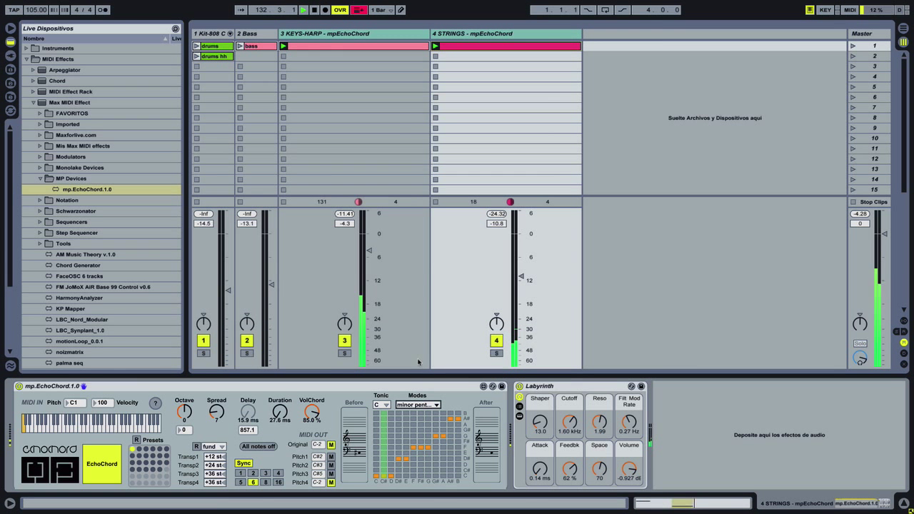
# On STRINGS, set EchoChord's Octave to 1, transpositions to +4, +7, +12 and +19 and sync to 5, saving them in the fifth preset row's first slot.
pyautogui.click(463, 36)
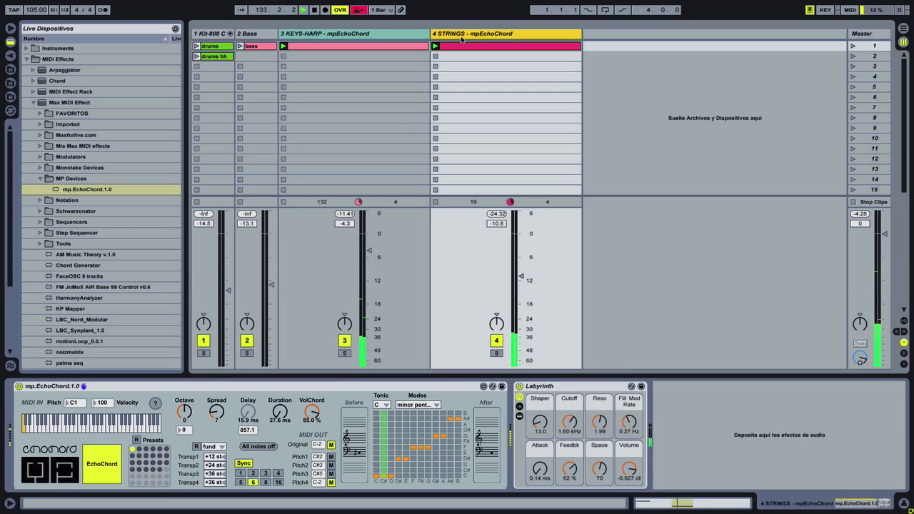
pyautogui.moveTo(186, 413); pyautogui.dragTo(186, 406)
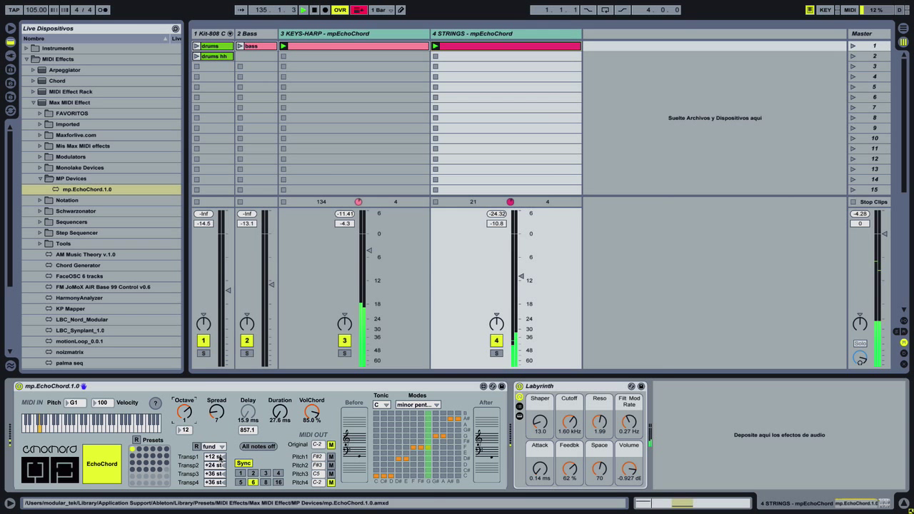
pyautogui.moveTo(218, 457); pyautogui.dragTo(217, 495)
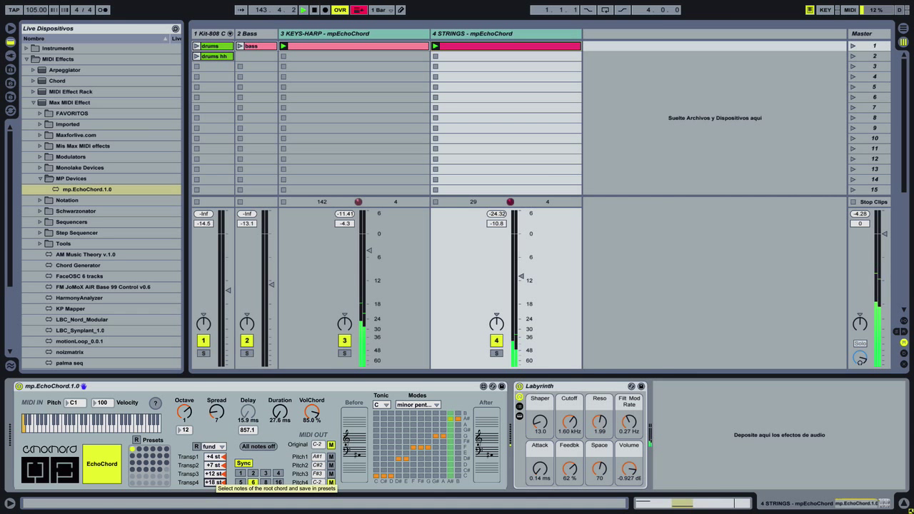
pyautogui.click(133, 478)
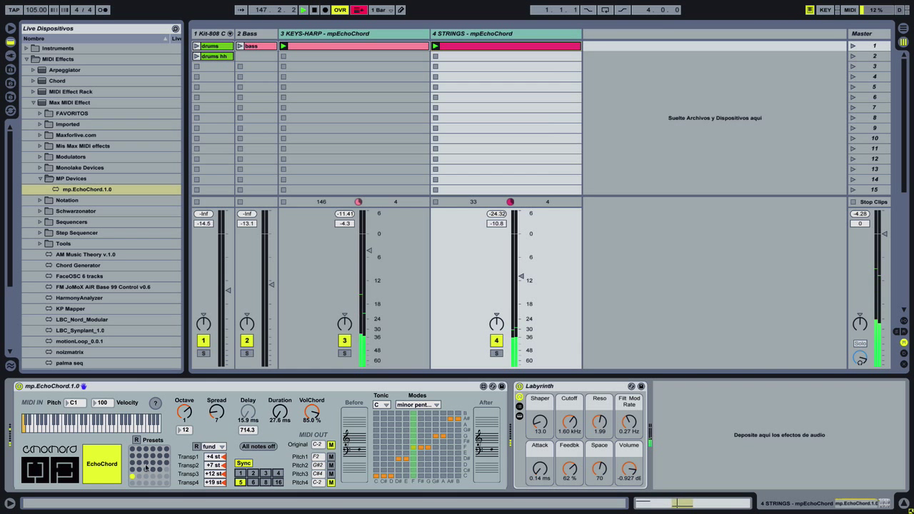
# Switch the STRINGS EchoChord to Chord mode with Duration 2.31 s and VolChord 68.5 %, and set the track volume to -12.0.
pyautogui.click(115, 464)
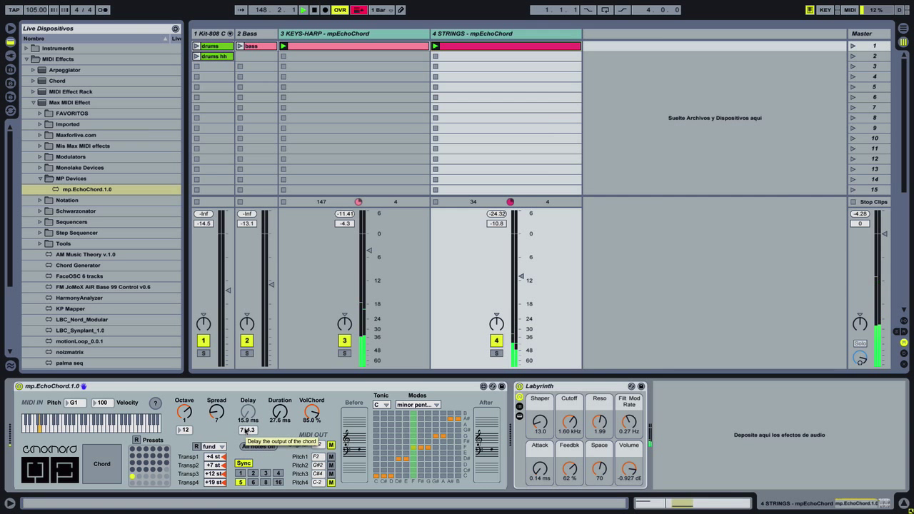
pyautogui.moveTo(293, 413); pyautogui.dragTo(293, 358)
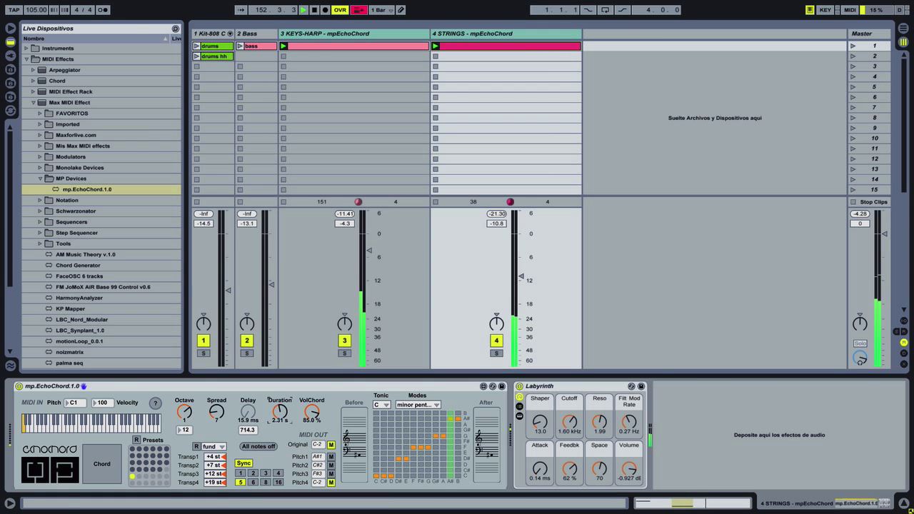
pyautogui.moveTo(521, 276); pyautogui.dragTo(521, 281)
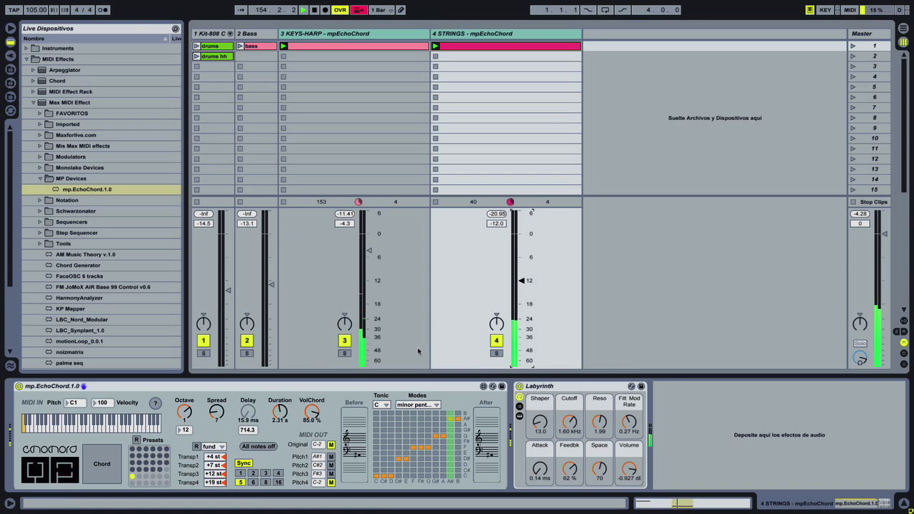
pyautogui.moveTo(312, 413); pyautogui.dragTo(317, 417)
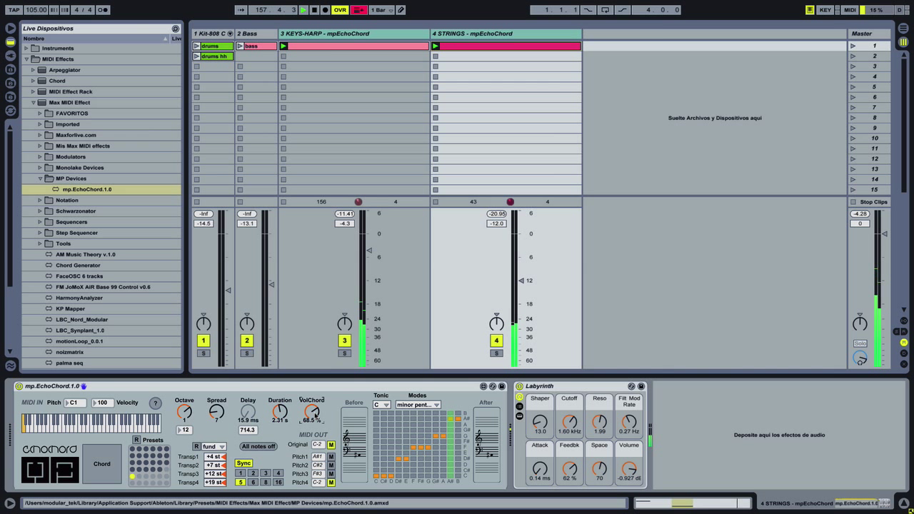
# In the STRINGS clip, add a D1 note from 1.3.1 to 1.3.3 and shorten the C1 note to end at 1.2.4.
pyautogui.click(476, 33)
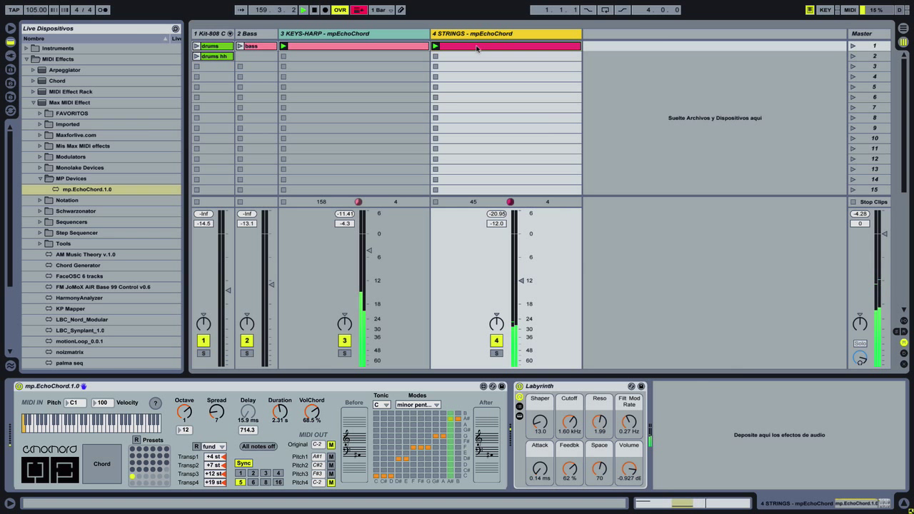
pyautogui.click(477, 46)
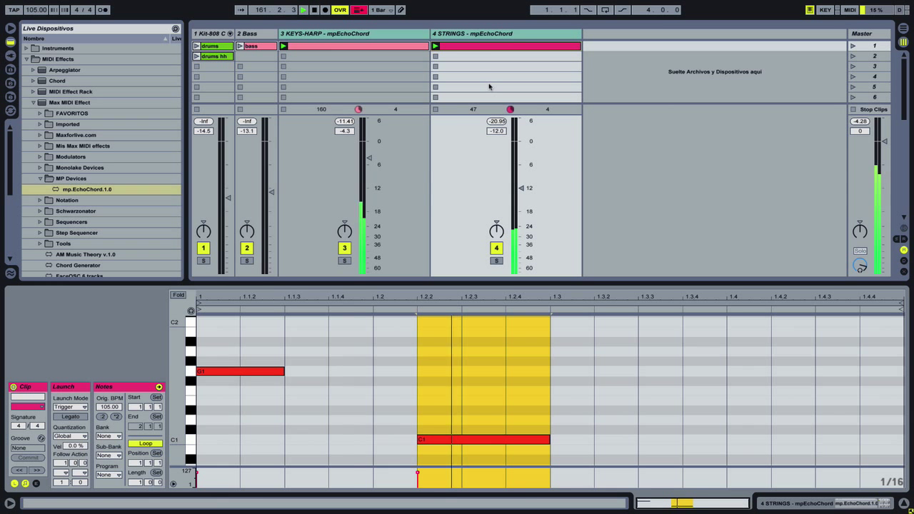
pyautogui.doubleClick(651, 380)
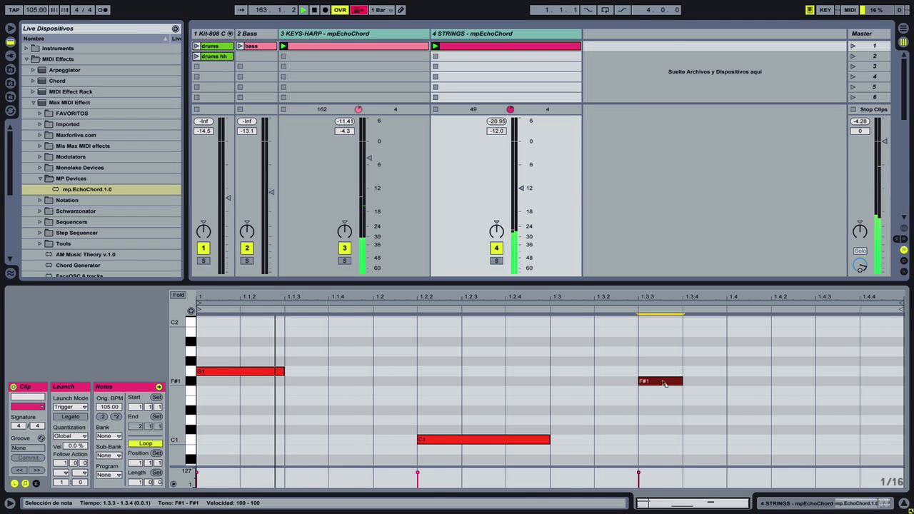
pyautogui.moveTo(665, 384); pyautogui.dragTo(566, 383)
pyautogui.click(549, 441)
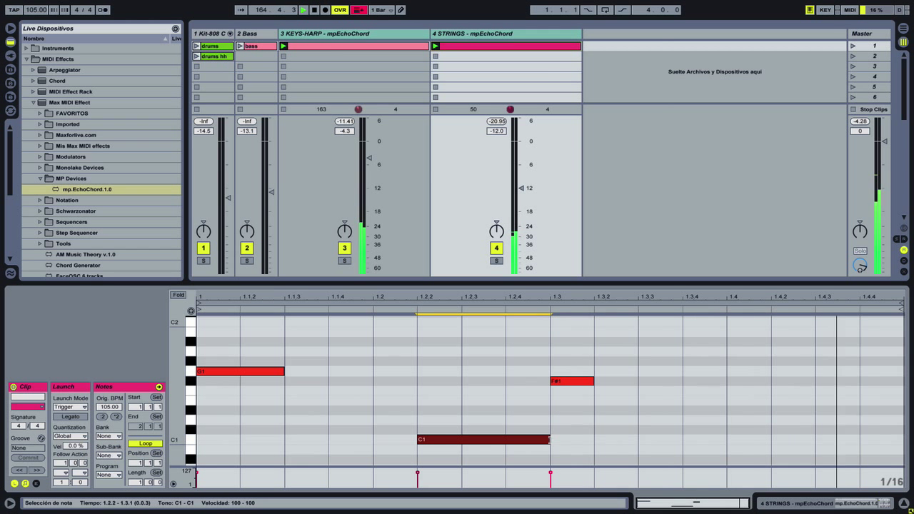
pyautogui.moveTo(549, 441); pyautogui.dragTo(506, 441)
pyautogui.click(581, 382)
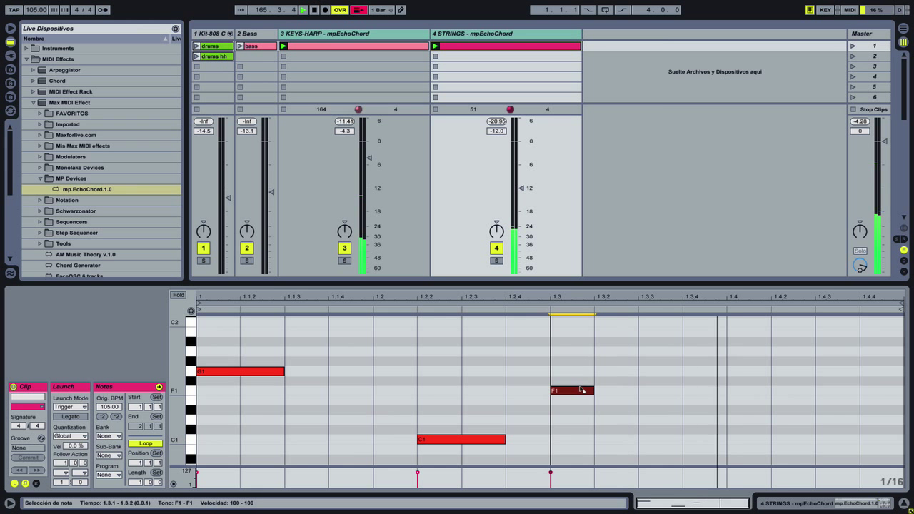
pyautogui.moveTo(581, 383); pyautogui.dragTo(637, 420)
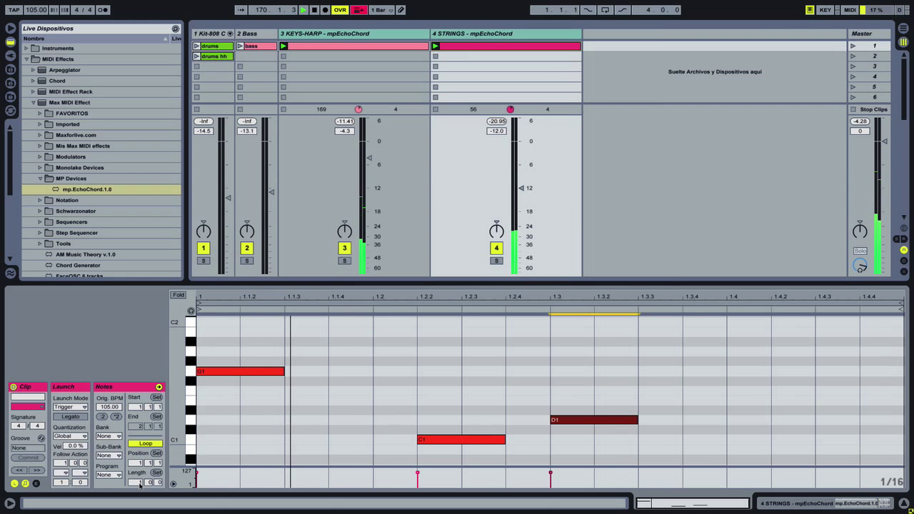
# Set the clip's loop length to 4 bars, and shift C1 to 2.1.1 and D1 to 2.1.4, each three sixteenths long.
pyautogui.moveTo(140, 485); pyautogui.dragTo(140, 466)
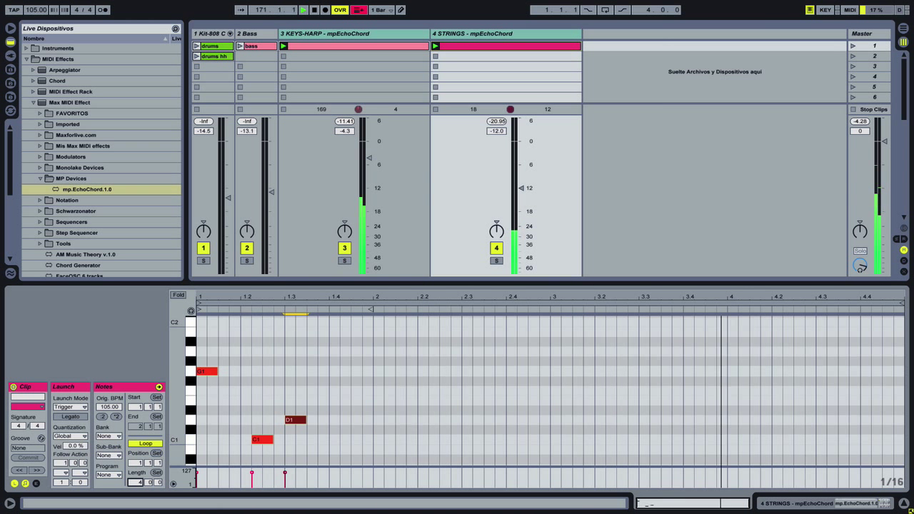
pyautogui.moveTo(250, 407); pyautogui.dragTo(425, 440)
pyautogui.hotkey('shift', 'Right')
pyautogui.hotkey('shift', 'Right')
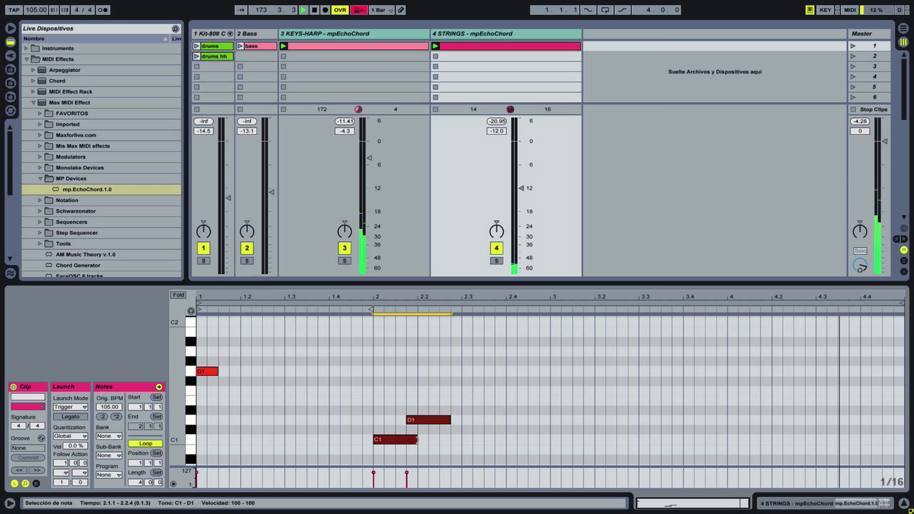
pyautogui.hotkey('shift', 'Left')
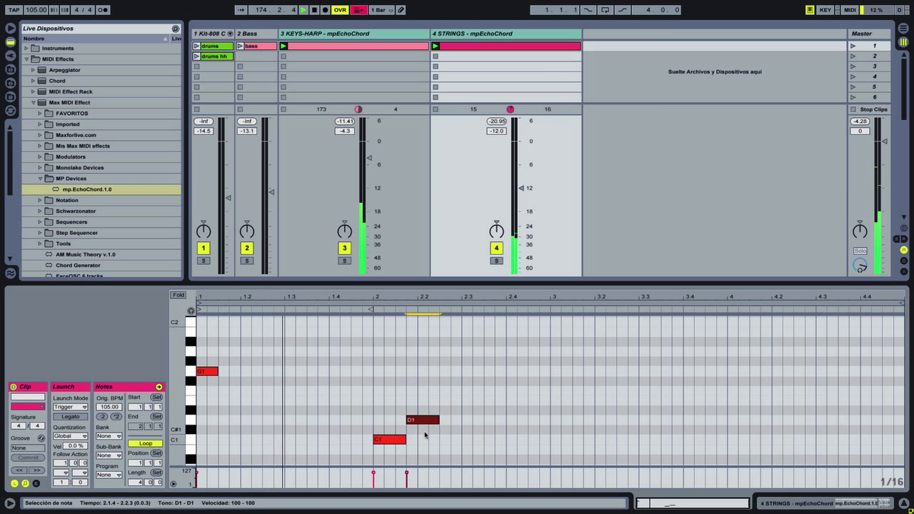
# Lengthen G1 to end at 1.2.1 and C1 to end at 2.3.1, and move D1 to start at bar 3.
pyautogui.moveTo(217, 371); pyautogui.dragTo(242, 371)
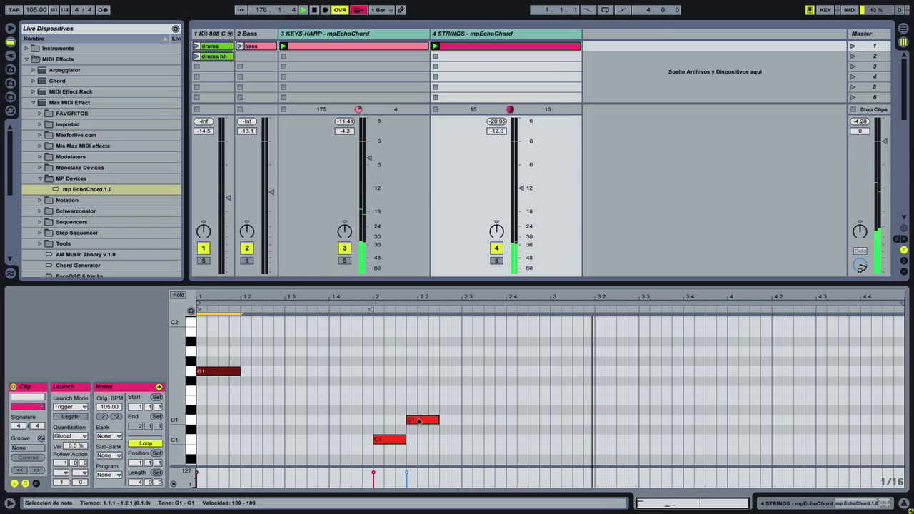
pyautogui.moveTo(419, 420); pyautogui.dragTo(562, 422)
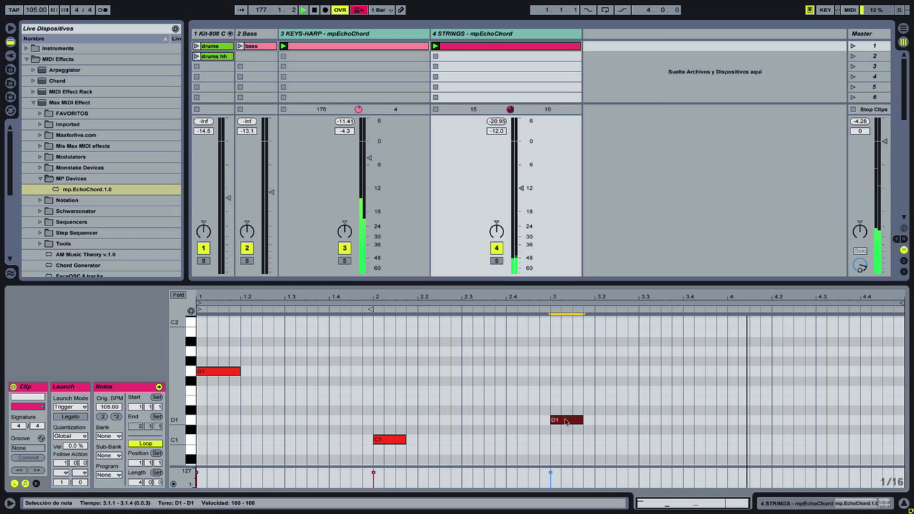
pyautogui.moveTo(403, 444); pyautogui.dragTo(416, 440)
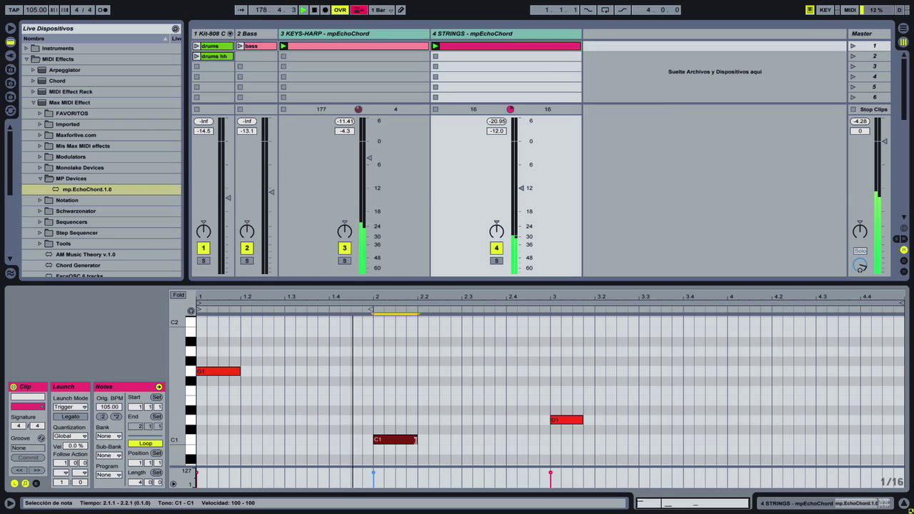
pyautogui.moveTo(418, 440); pyautogui.dragTo(461, 439)
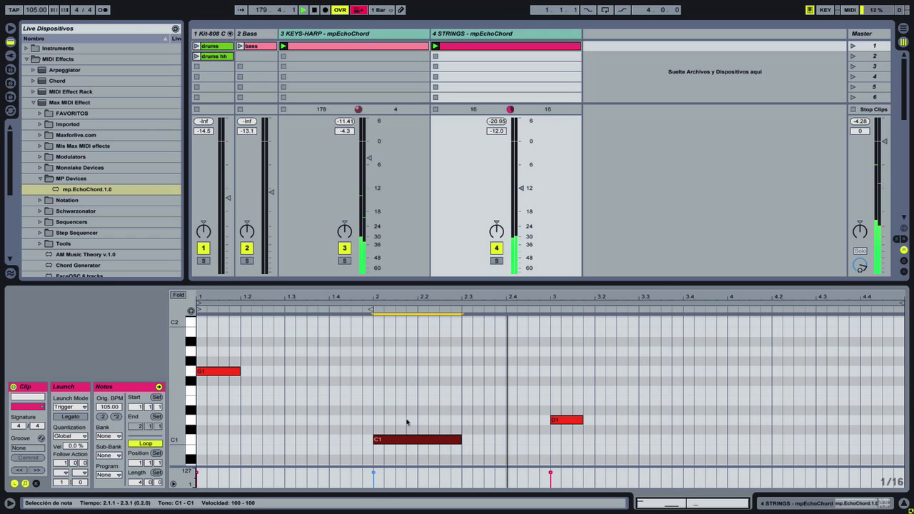
# In the STRINGS clip, lengthen G1 to end at 1.3.1 and D1 to end at 3.3.1.
pyautogui.moveTo(240, 372); pyautogui.dragTo(285, 372)
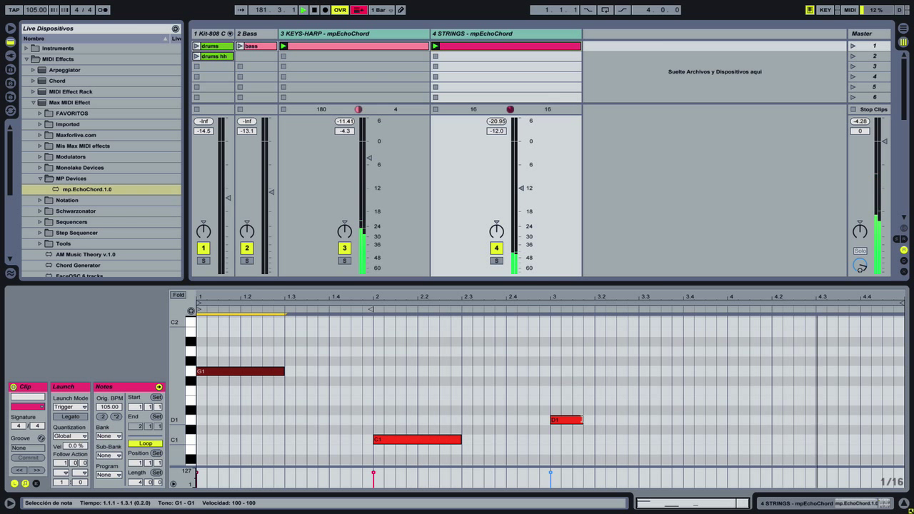
pyautogui.moveTo(582, 420); pyautogui.dragTo(638, 425)
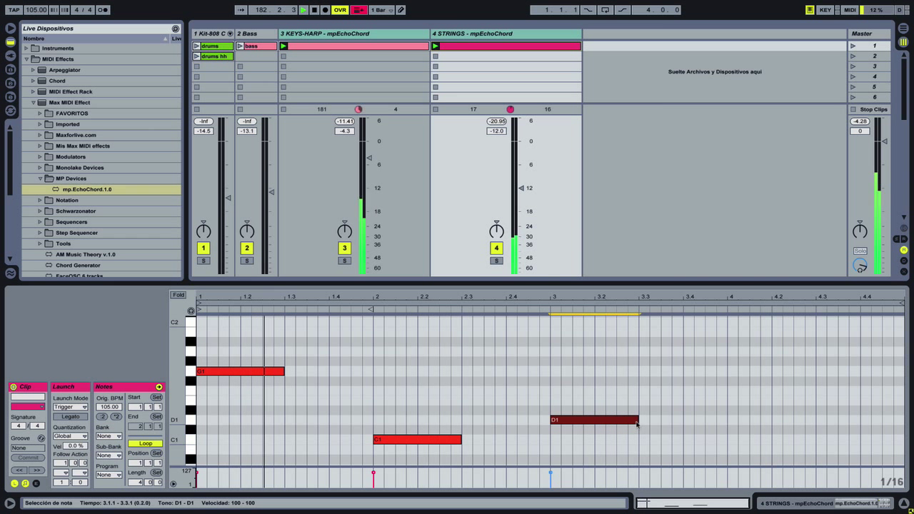
# Add a note at the start of bar 4 in the STRINGS clip and make it E1, lasting from 4.1.1 to 4.3.1.
pyautogui.doubleClick(700, 361)
pyautogui.moveTo(700, 363)
pyautogui.mouseDown()
pyautogui.moveTo(736, 362)
pyautogui.moveTo(737, 394)
pyautogui.mouseUp()
pyautogui.press('Up')
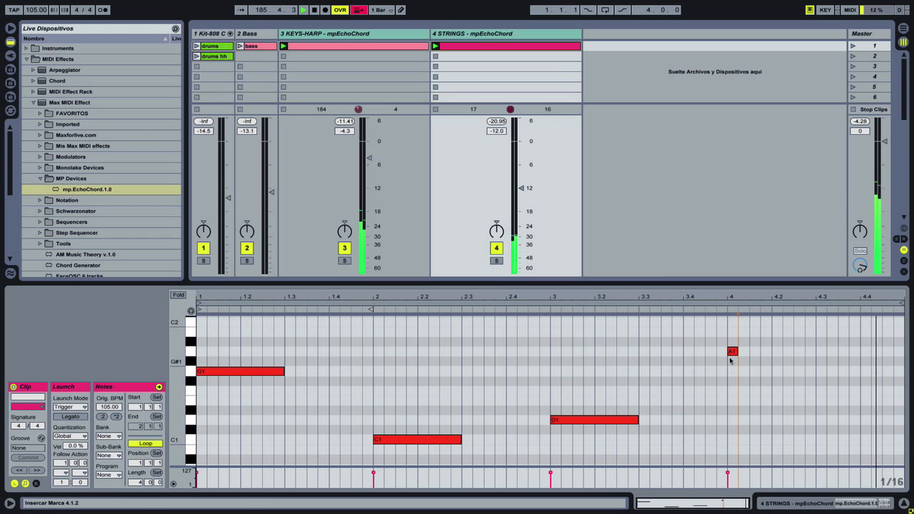
pyautogui.moveTo(733, 354)
pyautogui.mouseDown()
pyautogui.moveTo(734, 402)
pyautogui.moveTo(829, 405)
pyautogui.moveTo(820, 403)
pyautogui.mouseUp()
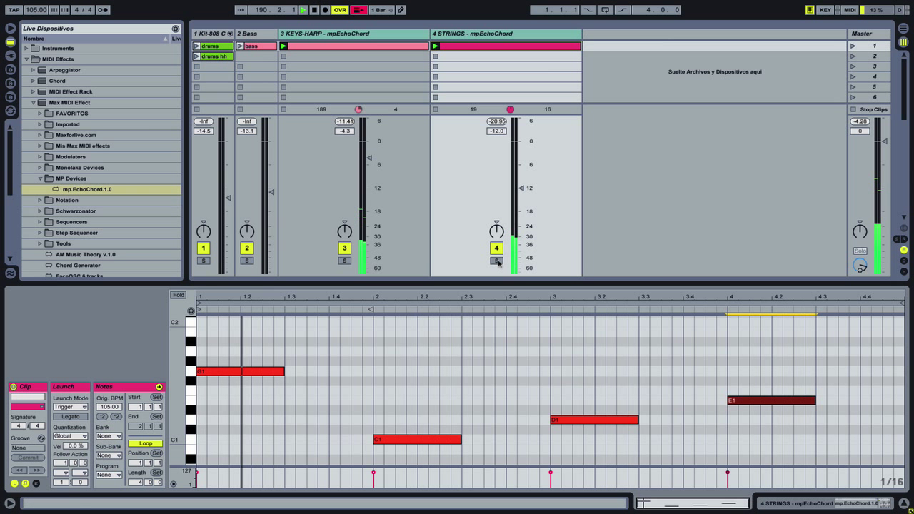
# Set the STRINGS track volume to -9.2 and its EchoChord to Duration 3.41 s and VolChord 69.3 %.
pyautogui.moveTo(522, 191); pyautogui.dragTo(522, 178)
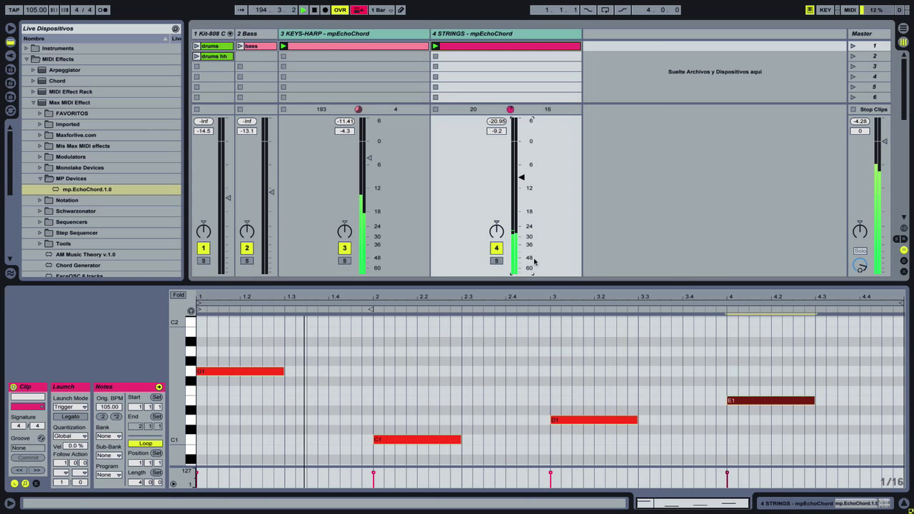
pyautogui.click(474, 34)
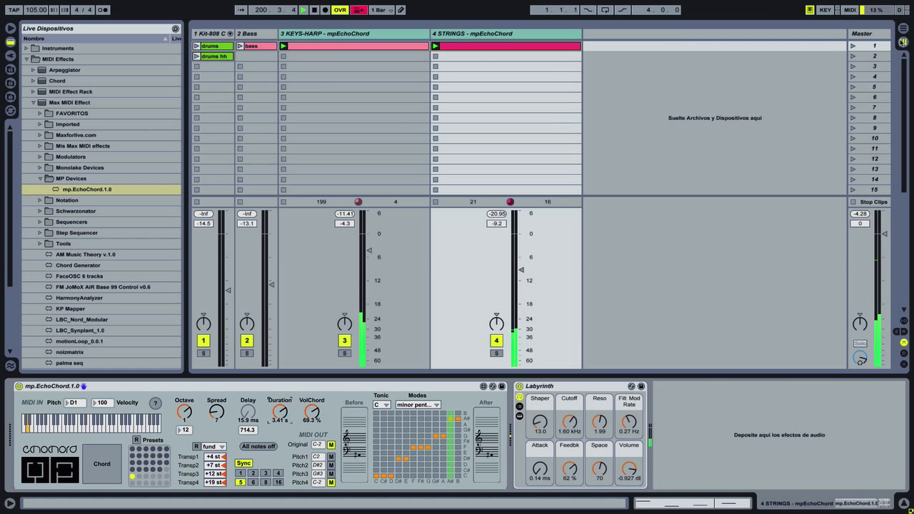
# Launch scene 1 so all four tracks play, and hide the browser to widen the session view.
pyautogui.click(853, 47)
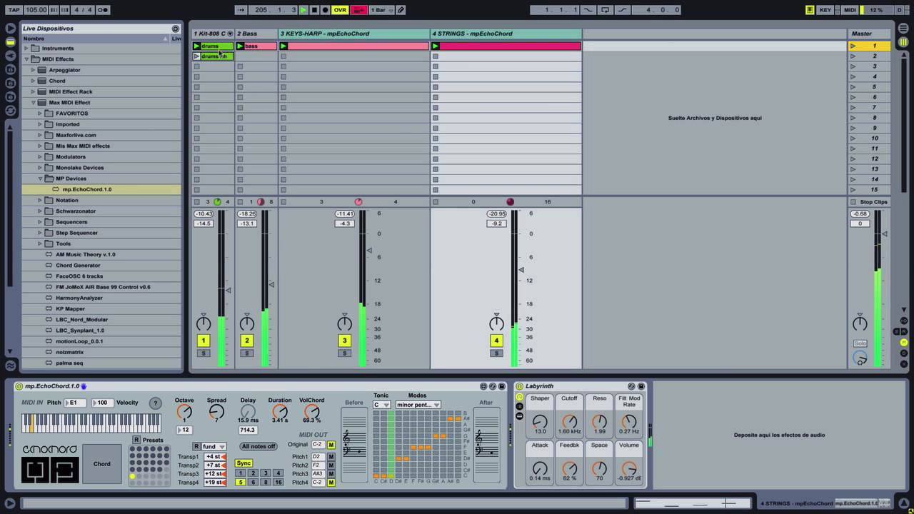
pyautogui.hotkey('ctrl', 'alt', 'b')
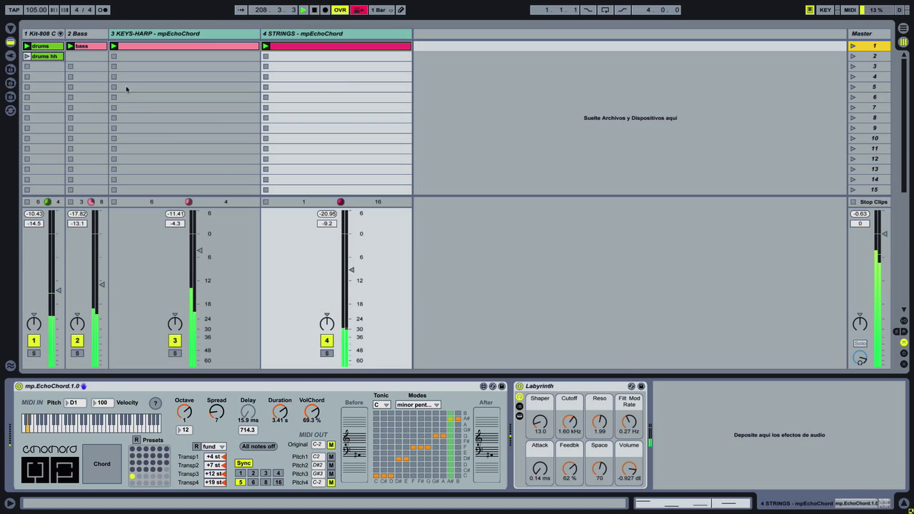
pyautogui.click(129, 50)
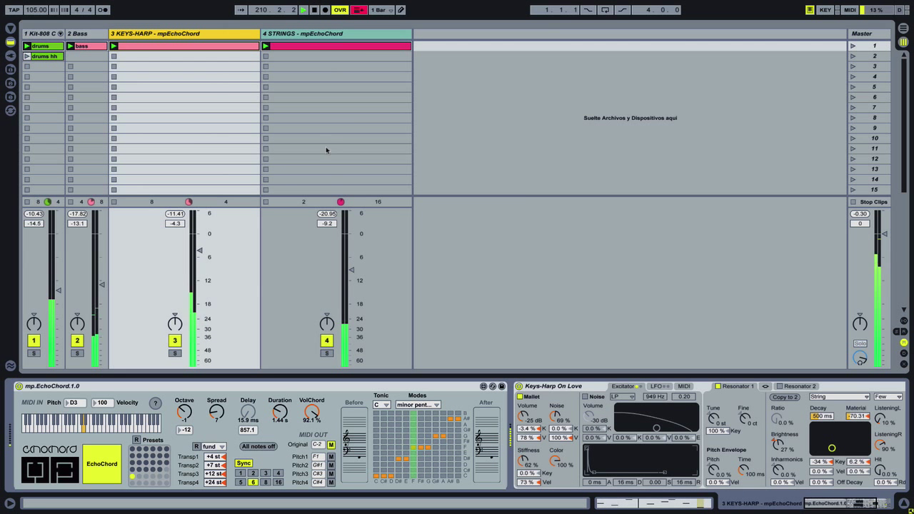
# On the STRINGS track's EchoChord, turn on random chord inversions and random preset chords.
pyautogui.click(330, 42)
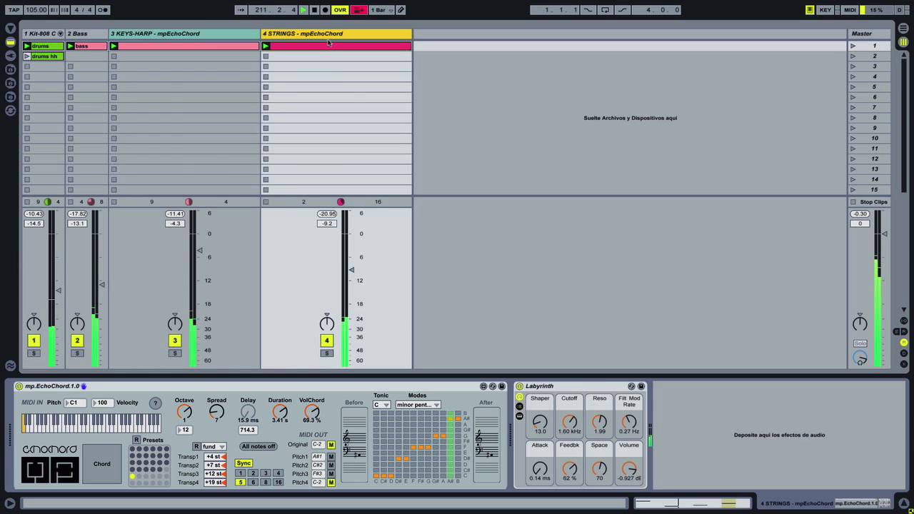
pyautogui.click(197, 446)
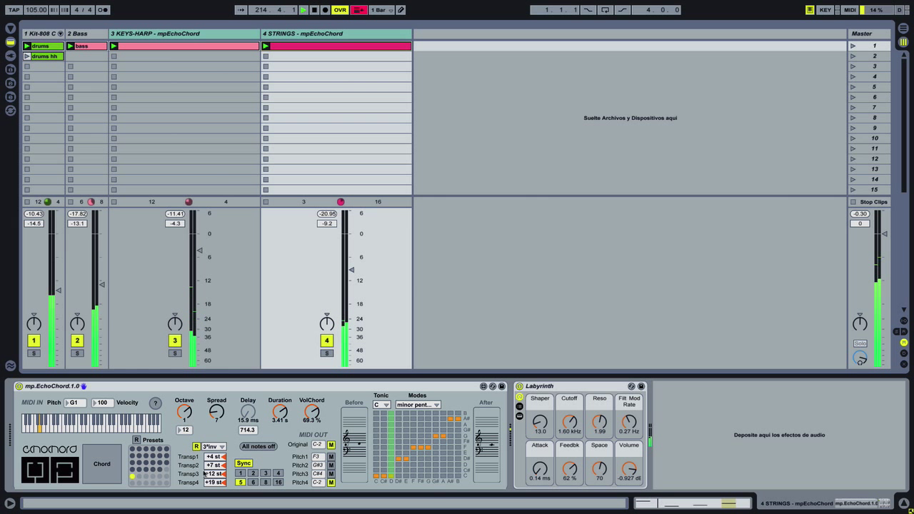
pyautogui.click(137, 440)
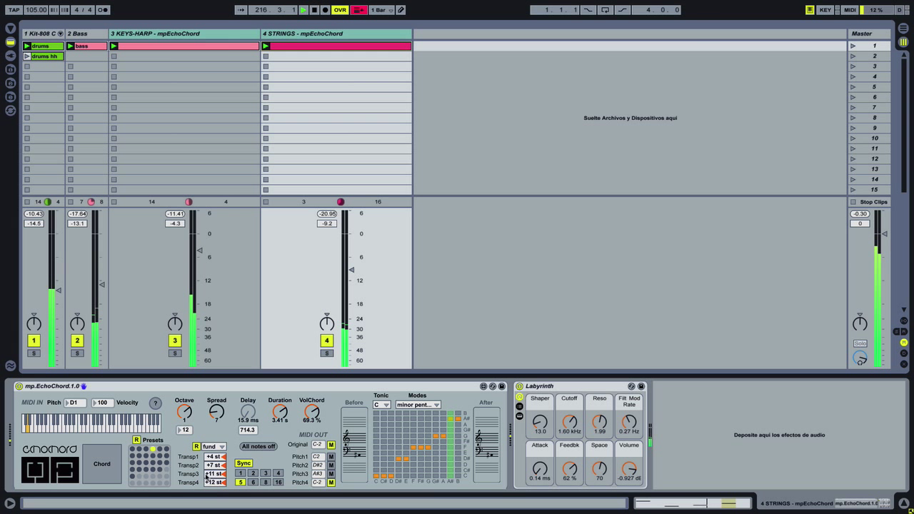
pyautogui.click(131, 476)
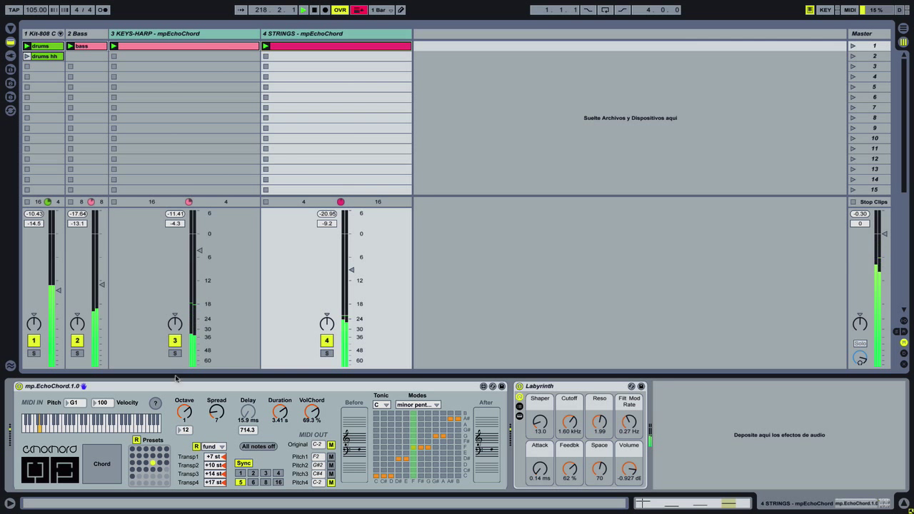
# Try the KEYS-HARP EchoChord at Octave 0 with note shifts of 4 and 7 semitones, and return it to Octave -1.
pyautogui.click(170, 34)
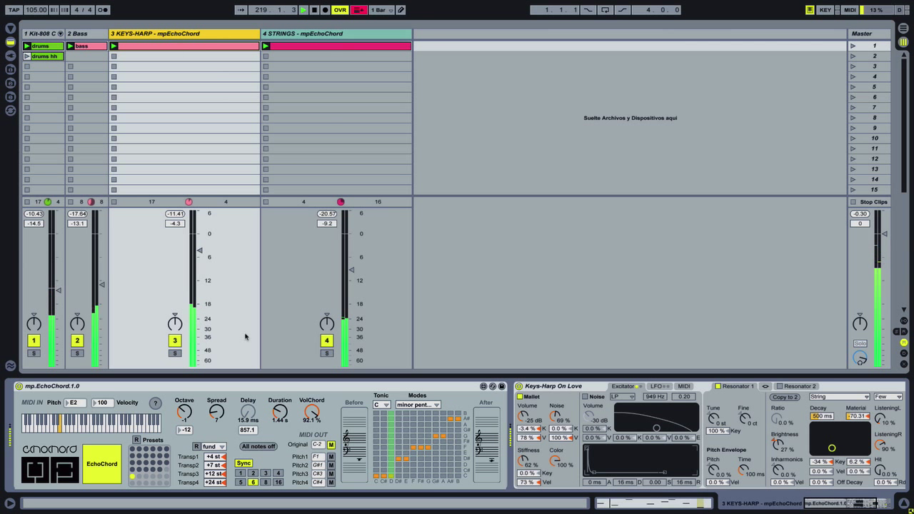
pyautogui.click(184, 412)
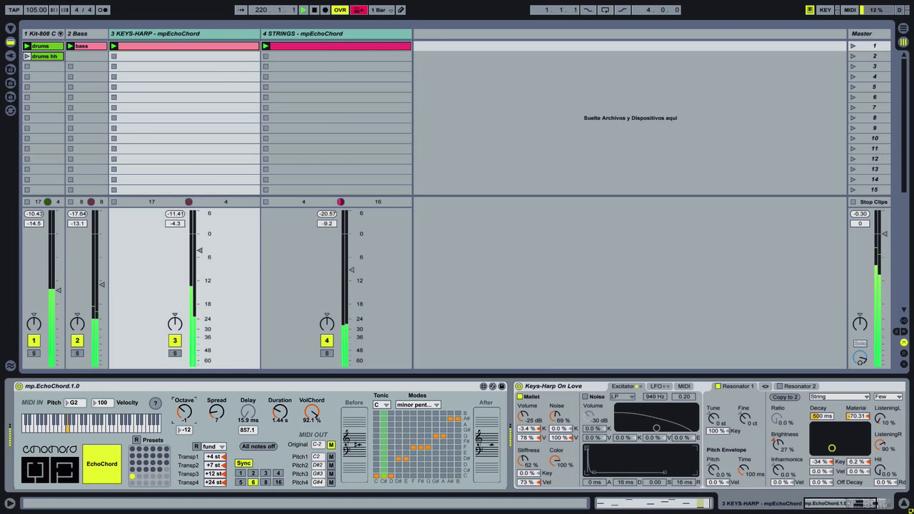
pyautogui.moveTo(184, 413)
pyautogui.mouseDown()
pyautogui.moveTo(184, 420)
pyautogui.moveTo(185, 389)
pyautogui.moveTo(185, 397)
pyautogui.mouseUp()
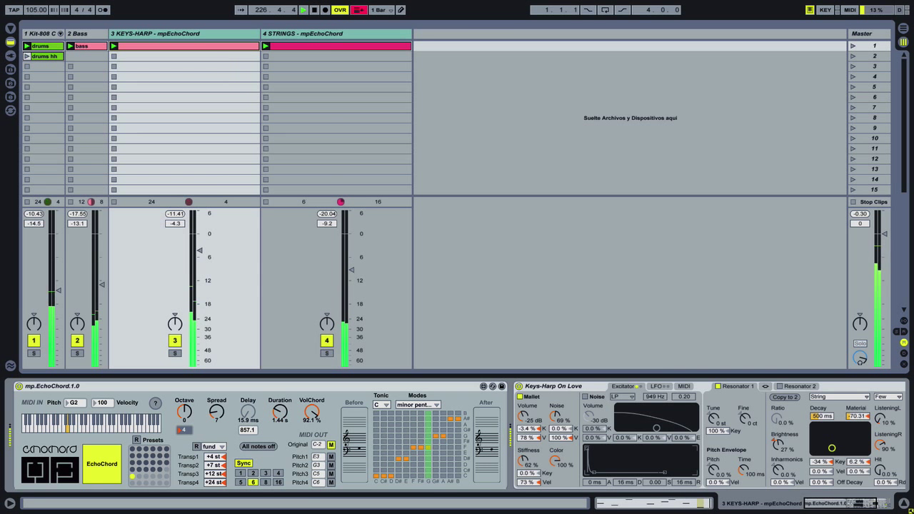
pyautogui.moveTo(182, 431); pyautogui.dragTo(182, 426)
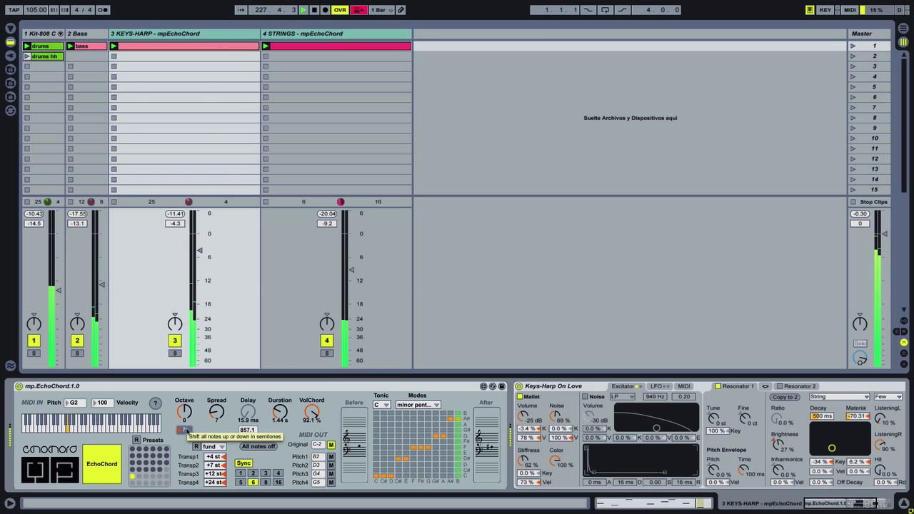
pyautogui.click(188, 431)
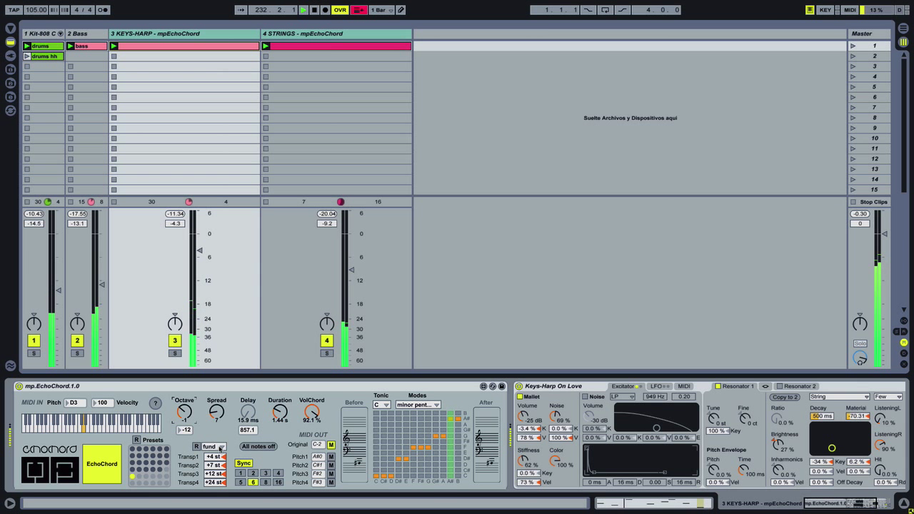
# Turn on random inversions with Duration 2.07 s in the KEYS-HARP EchoChord, and set the STRINGS EchoChord's Duration to 3.06 s with random presets on.
pyautogui.click(197, 447)
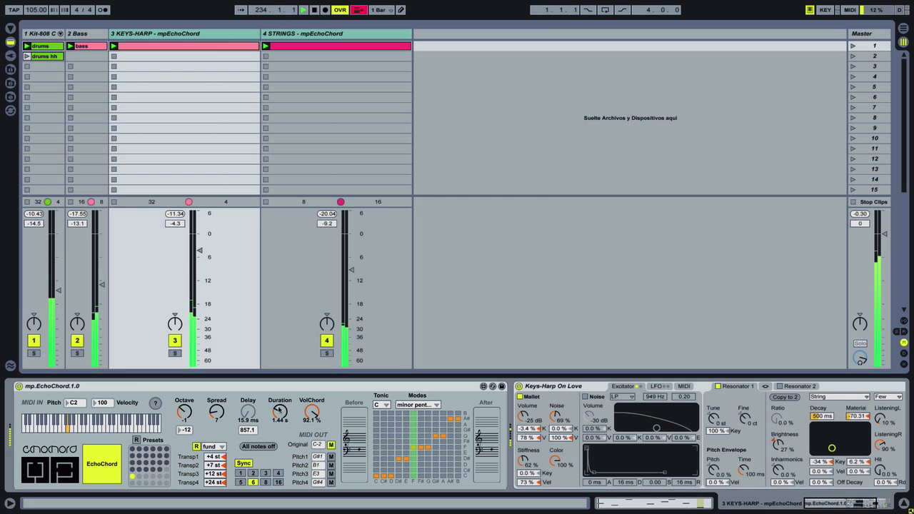
pyautogui.moveTo(280, 412); pyautogui.dragTo(280, 400)
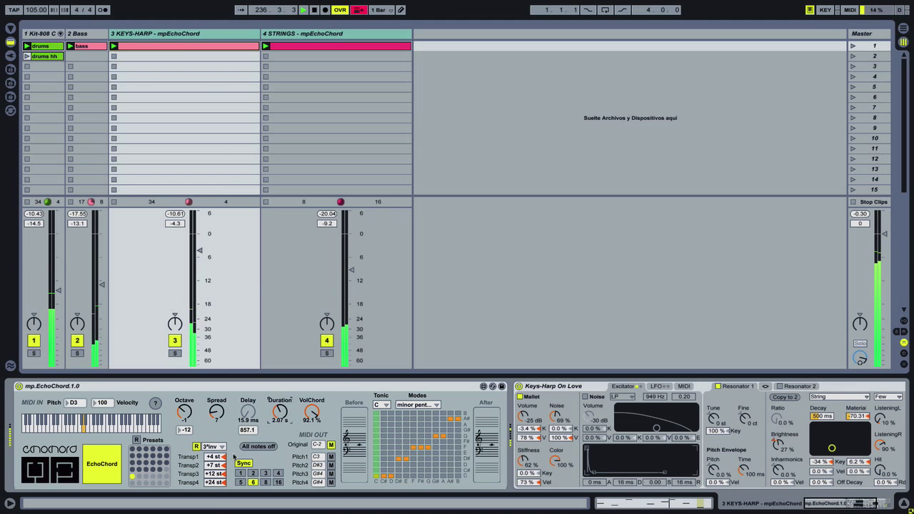
pyautogui.click(331, 35)
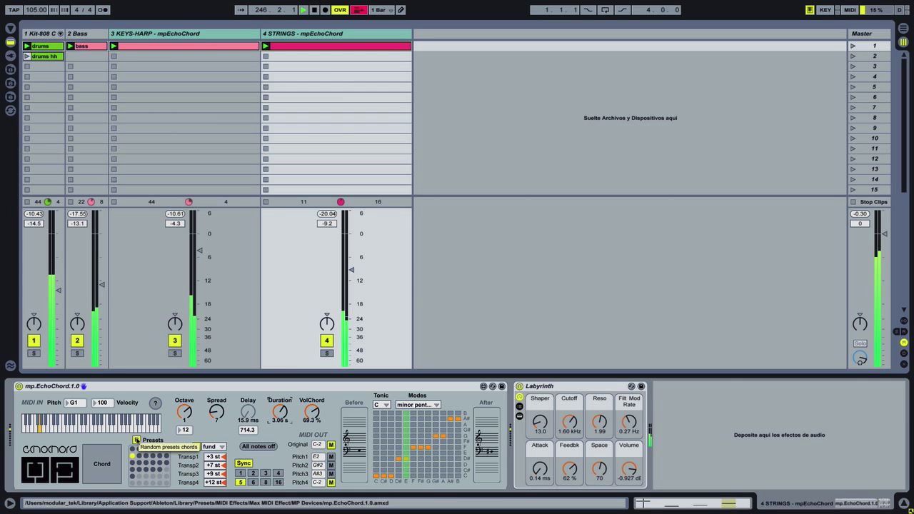
pyautogui.click(137, 440)
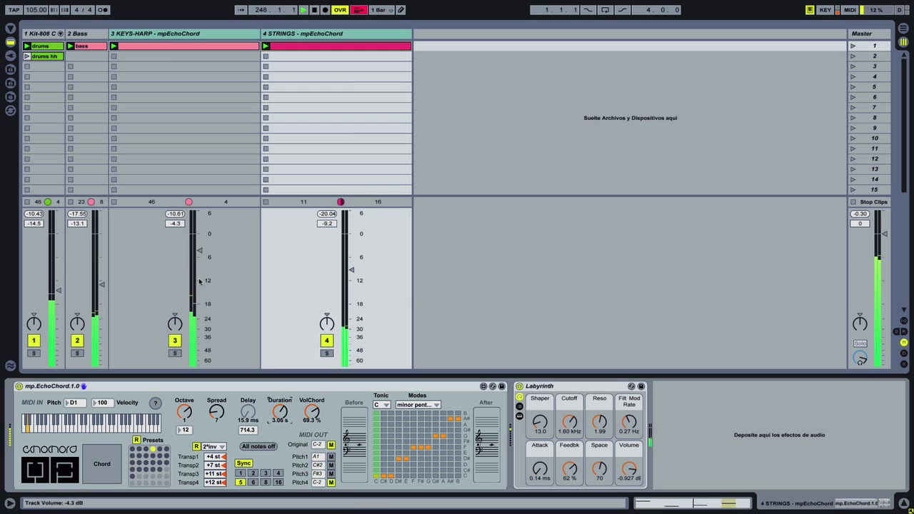
# Set the Spread of the KEYS-HARP track's EchoChord to 19.
pyautogui.click(211, 34)
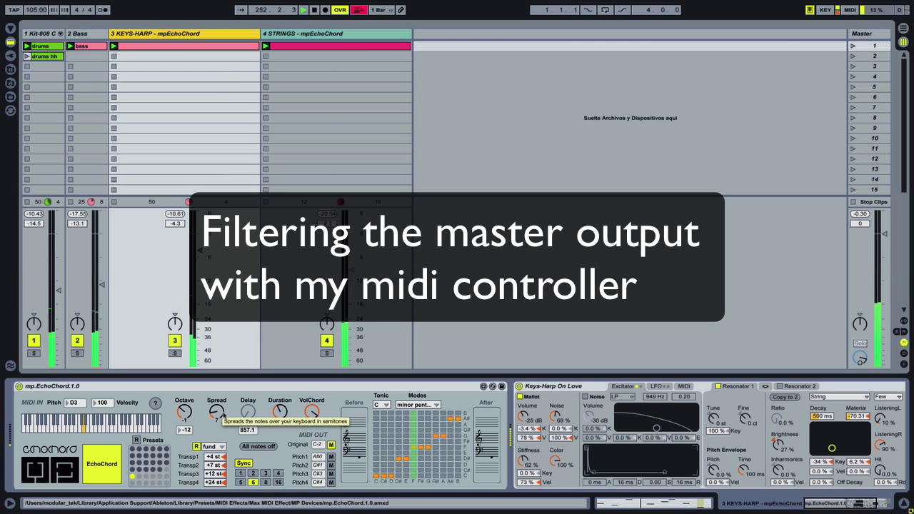
pyautogui.moveTo(222, 414); pyautogui.dragTo(222, 391)
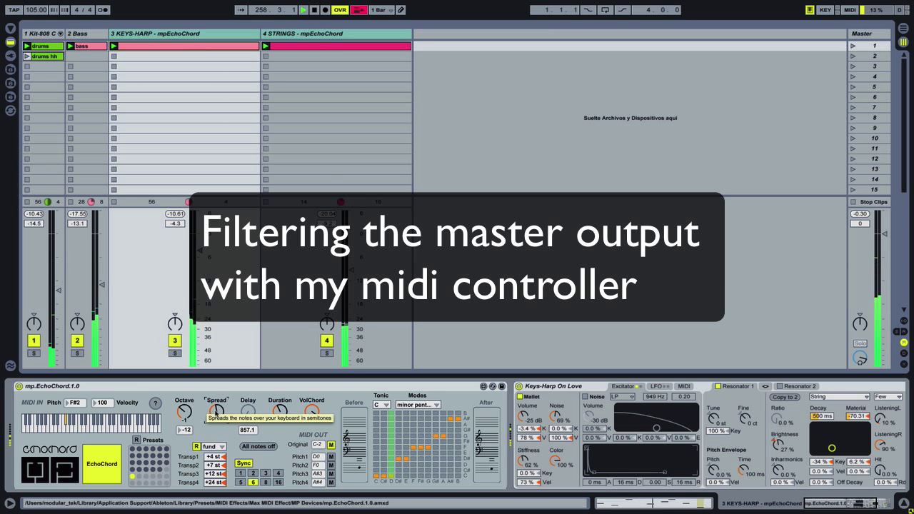
# Audition the KEYS-HARP EchoChord's synced delay at divisions including 3, 2, 8, 4 and 1, and return it to 6.
pyautogui.click(266, 474)
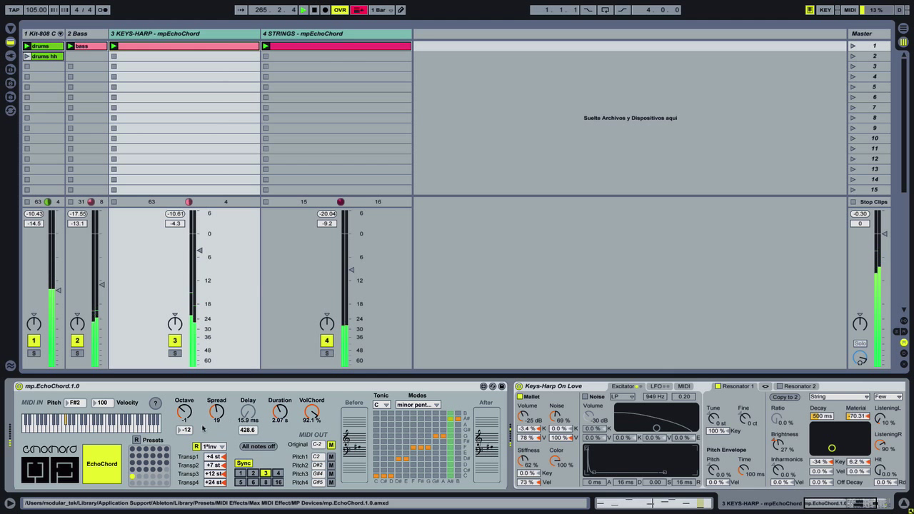
pyautogui.click(253, 474)
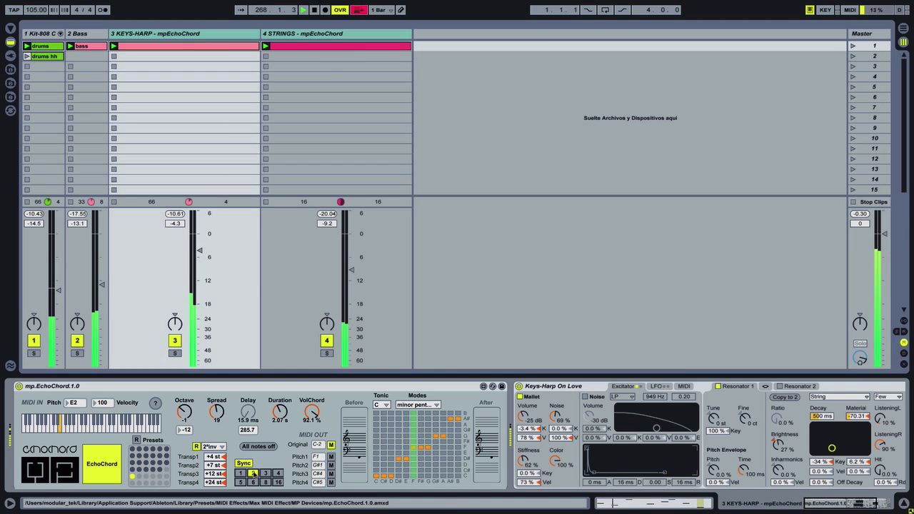
pyautogui.click(266, 483)
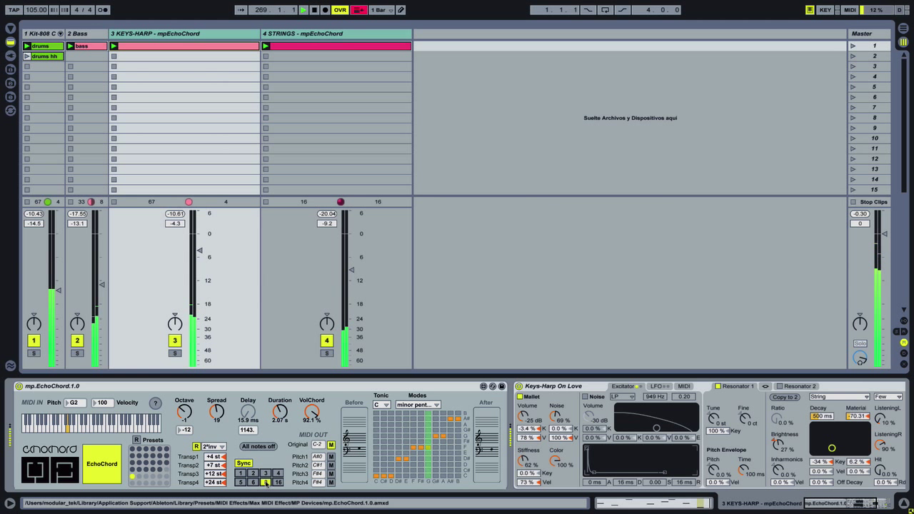
pyautogui.click(241, 483)
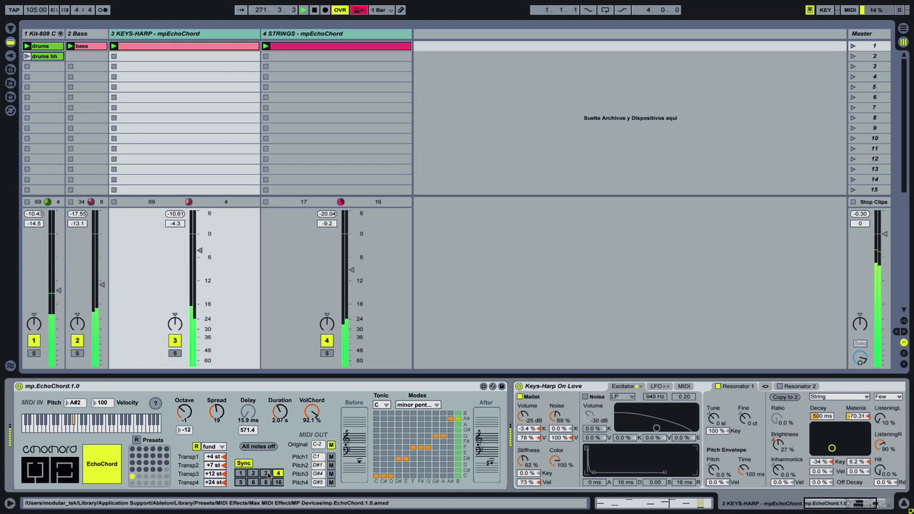
pyautogui.click(266, 474)
pyautogui.click(254, 473)
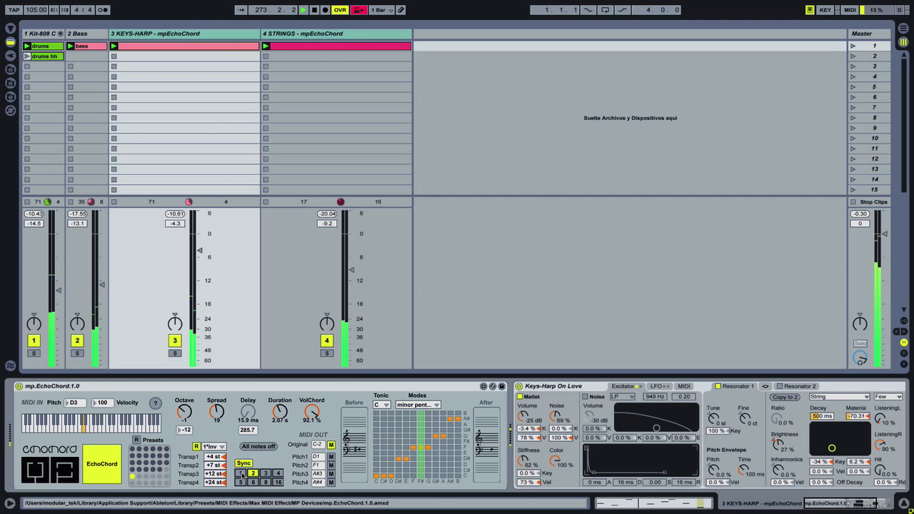
pyautogui.click(241, 474)
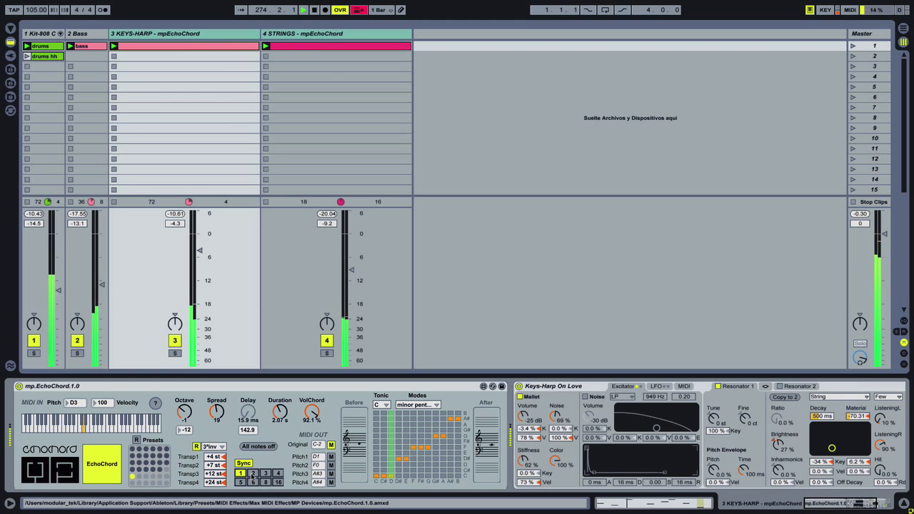
pyautogui.click(253, 474)
pyautogui.click(265, 473)
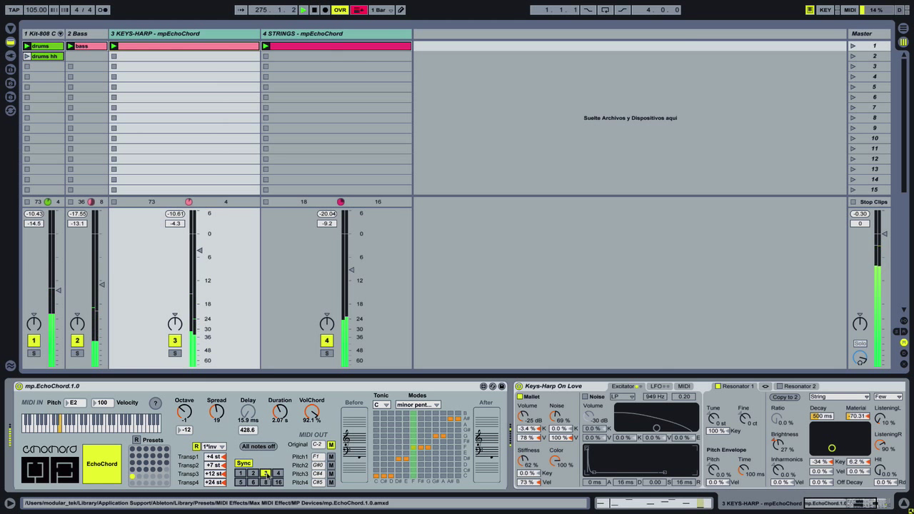
pyautogui.click(278, 474)
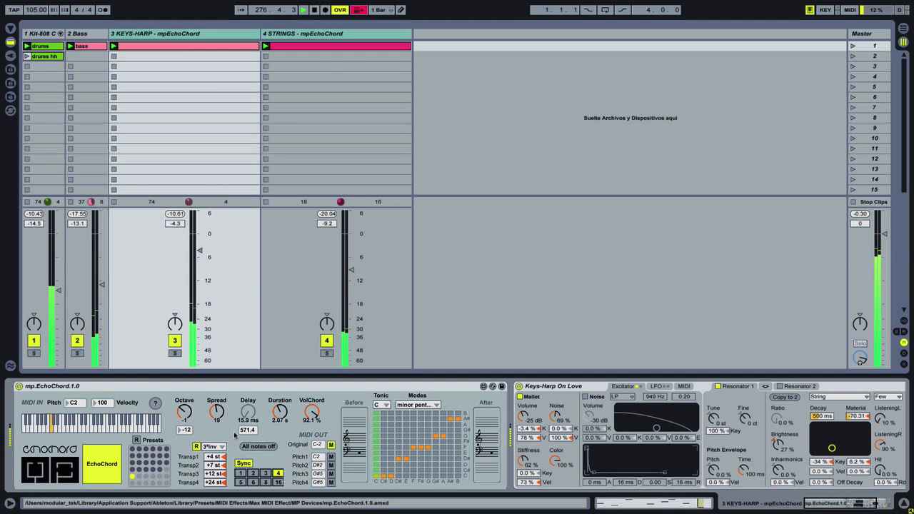
pyautogui.click(266, 483)
pyautogui.click(254, 484)
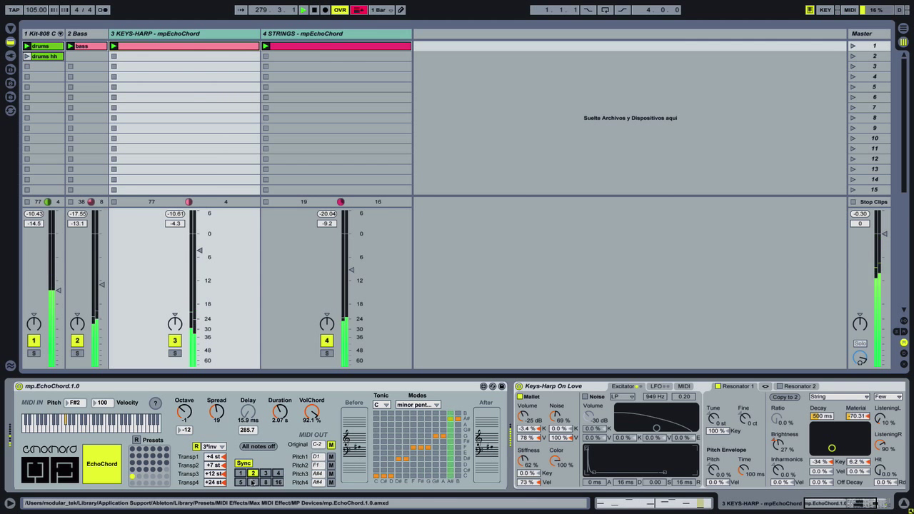
pyautogui.click(252, 482)
pyautogui.moveTo(185, 411); pyautogui.dragTo(186, 412)
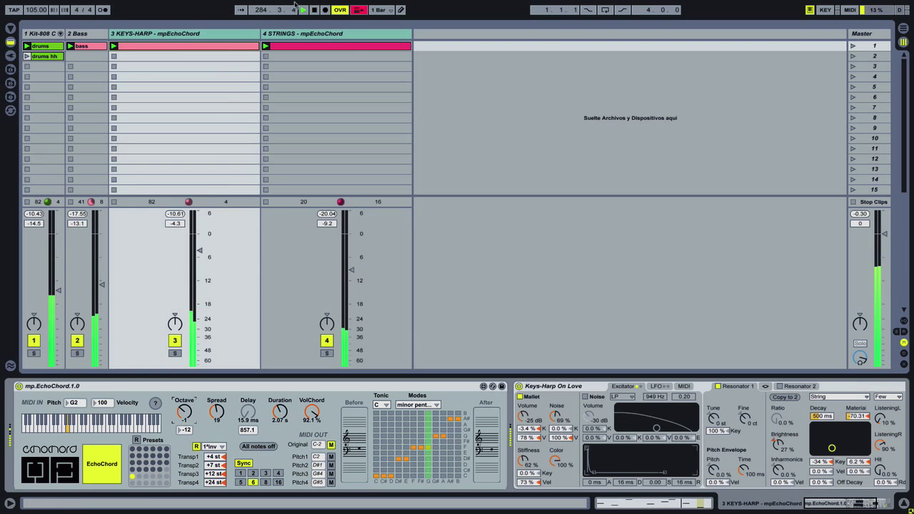
# Show the STRINGS track's device chain.
pyautogui.click(315, 34)
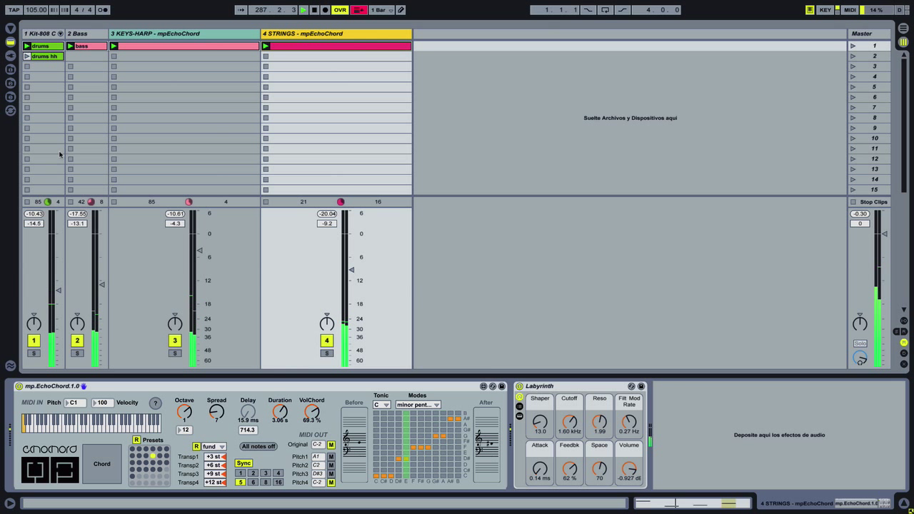
# Show the KEYS-HARP track's device chain and launch the drums hh clip on the drum track.
pyautogui.click(155, 34)
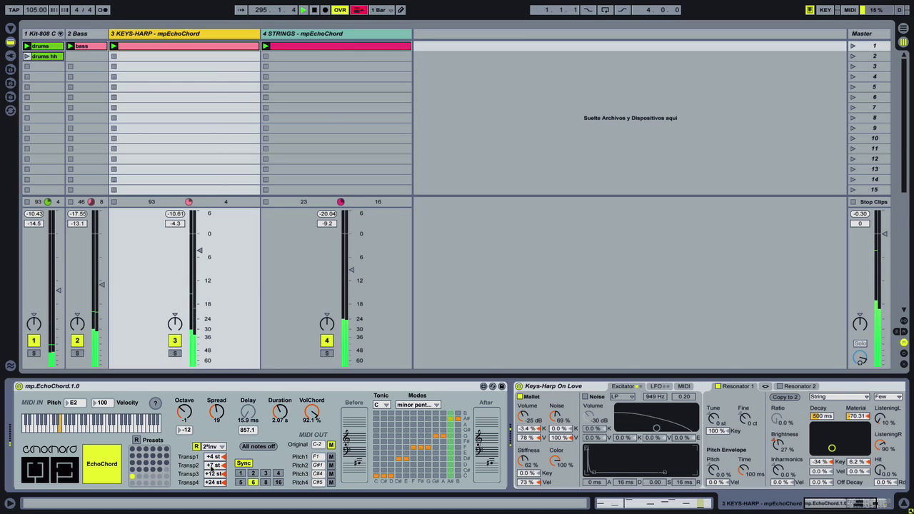
pyautogui.click(28, 56)
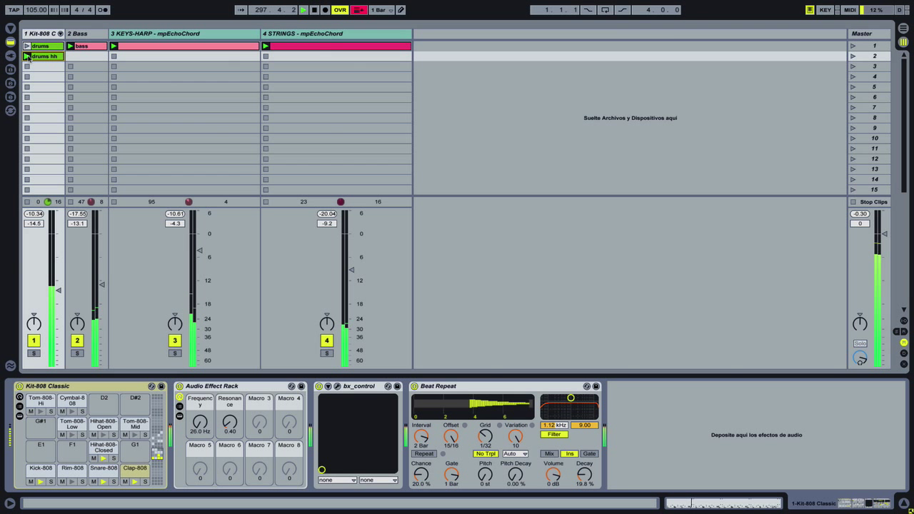
# Set the Spread of the KEYS-HARP track's EchoChord to 7.
pyautogui.click(143, 59)
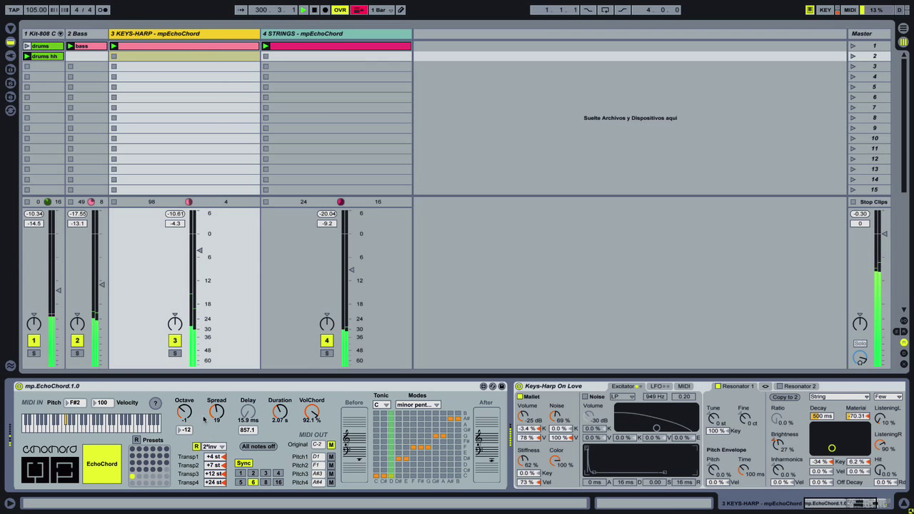
pyautogui.moveTo(216, 410); pyautogui.dragTo(215, 416)
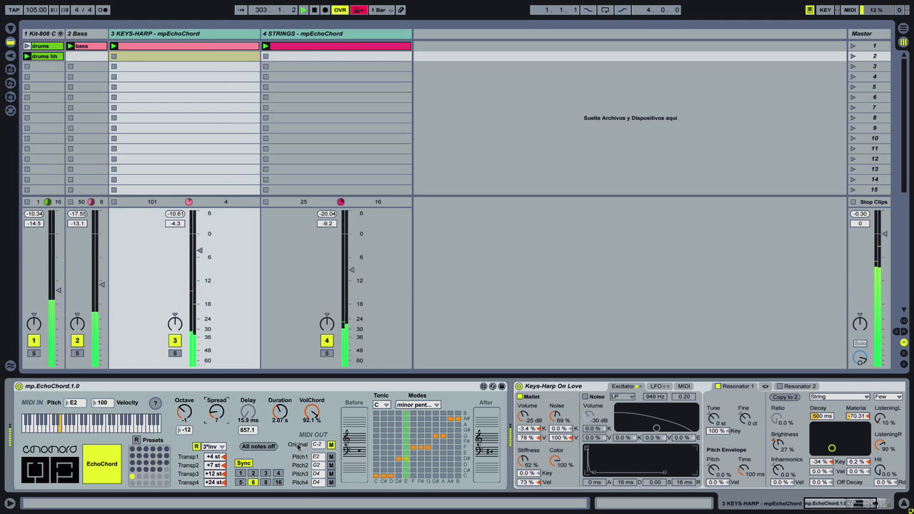
# Vary the KEYS-HARP EchoChord's synced delay during playback, alternating between the short divisions 1, 2, 3 and 4.
pyautogui.click(266, 474)
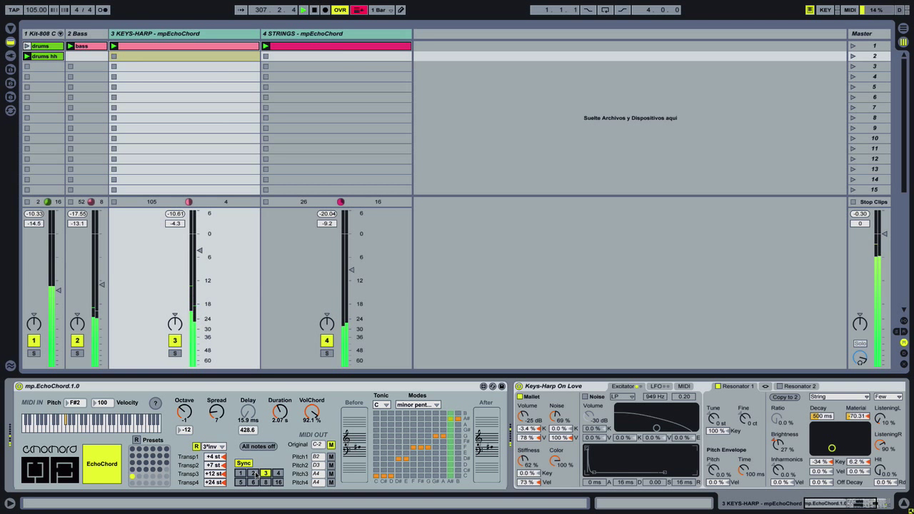
pyautogui.click(255, 472)
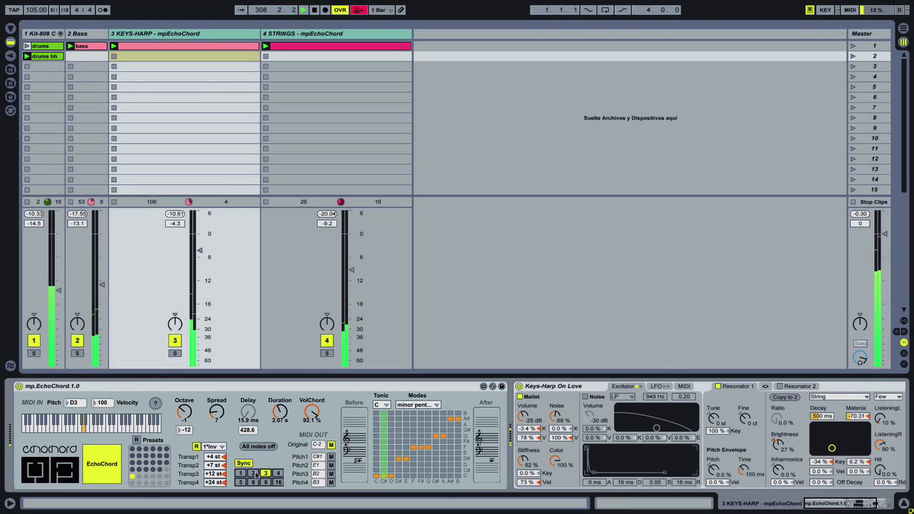
pyautogui.click(264, 473)
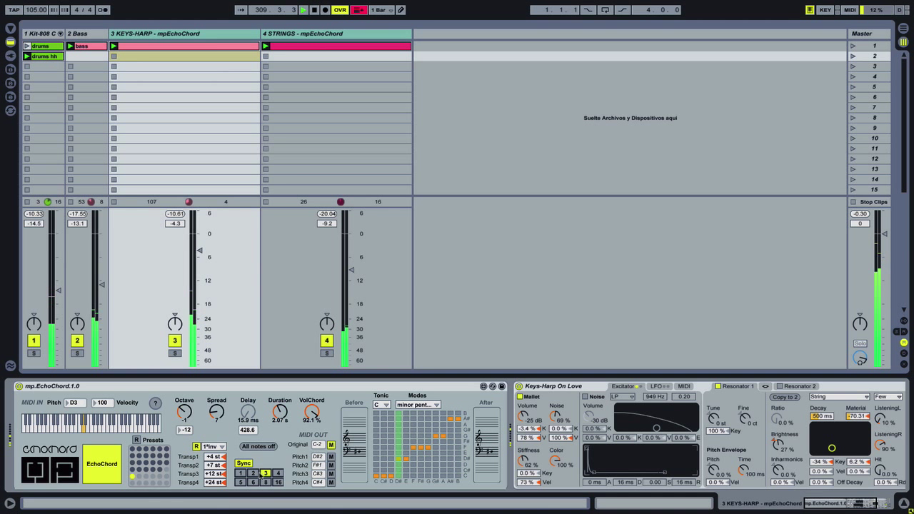
pyautogui.click(254, 473)
pyautogui.click(265, 473)
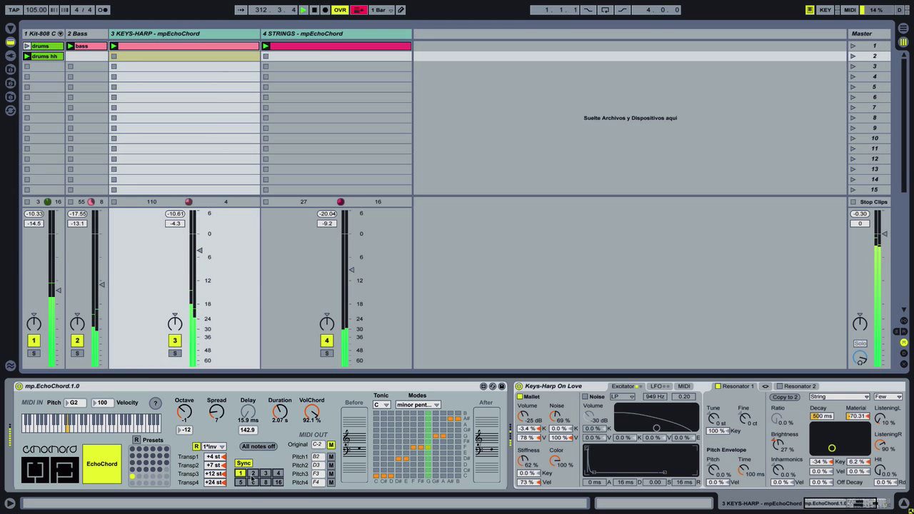
pyautogui.click(241, 474)
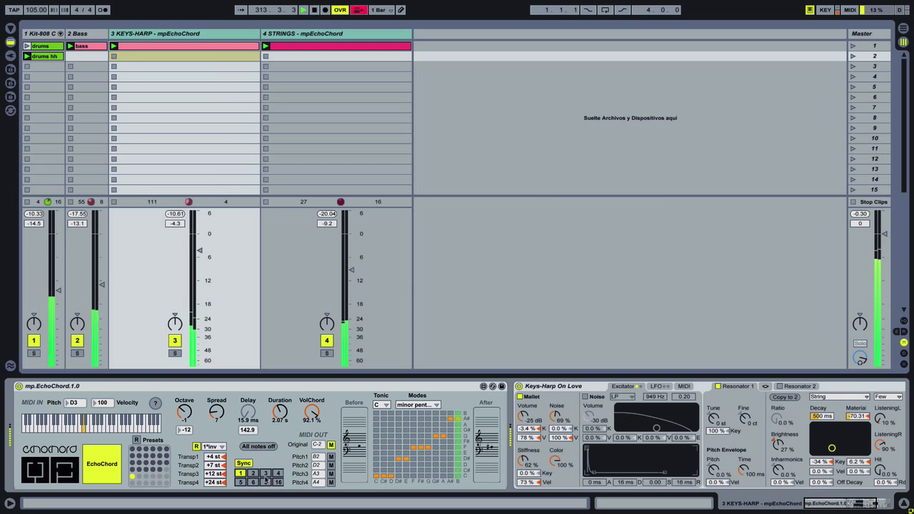
pyautogui.click(266, 474)
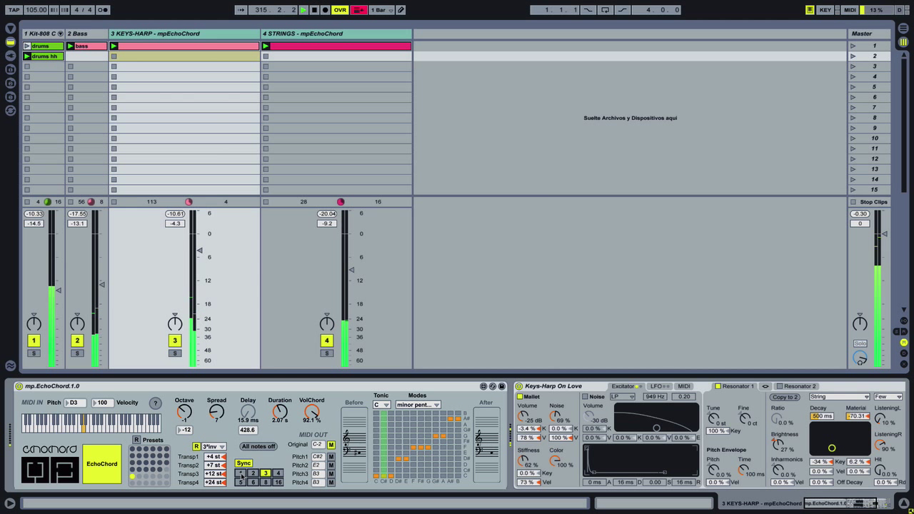
pyautogui.click(241, 473)
pyautogui.click(253, 473)
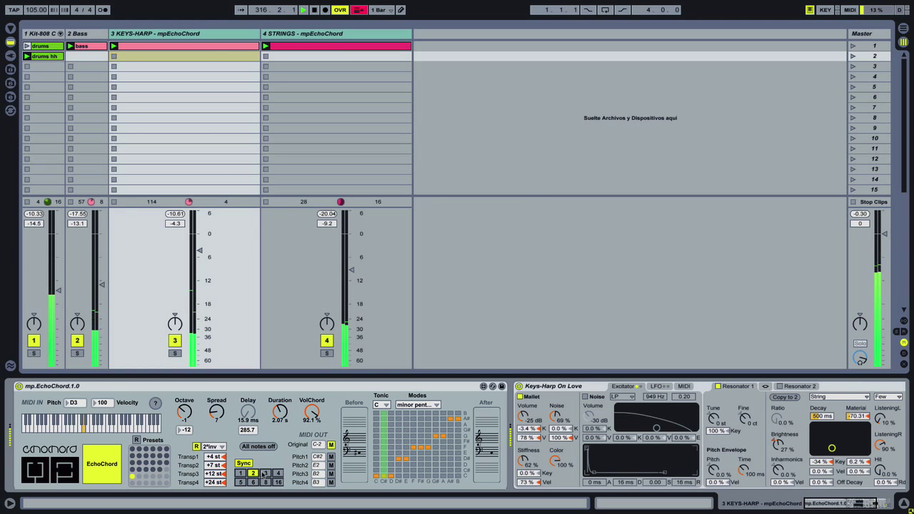
pyautogui.click(264, 474)
pyautogui.click(242, 473)
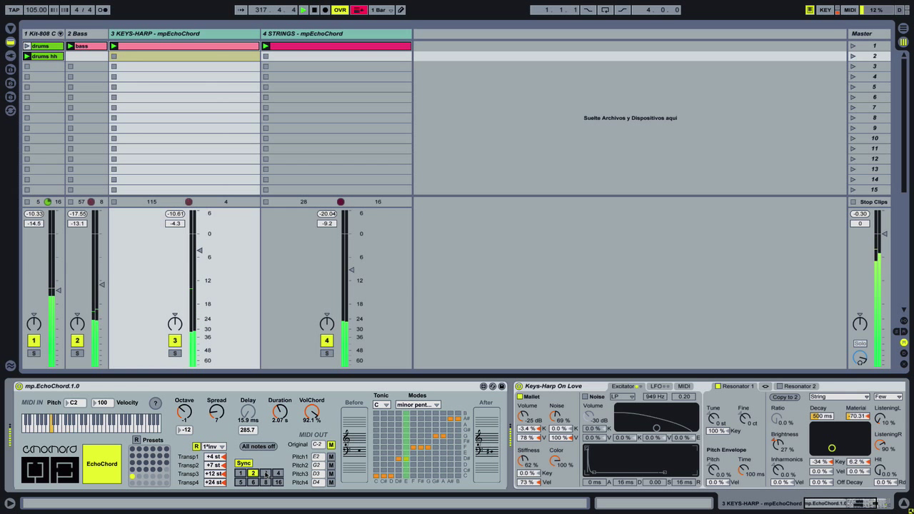
pyautogui.click(265, 474)
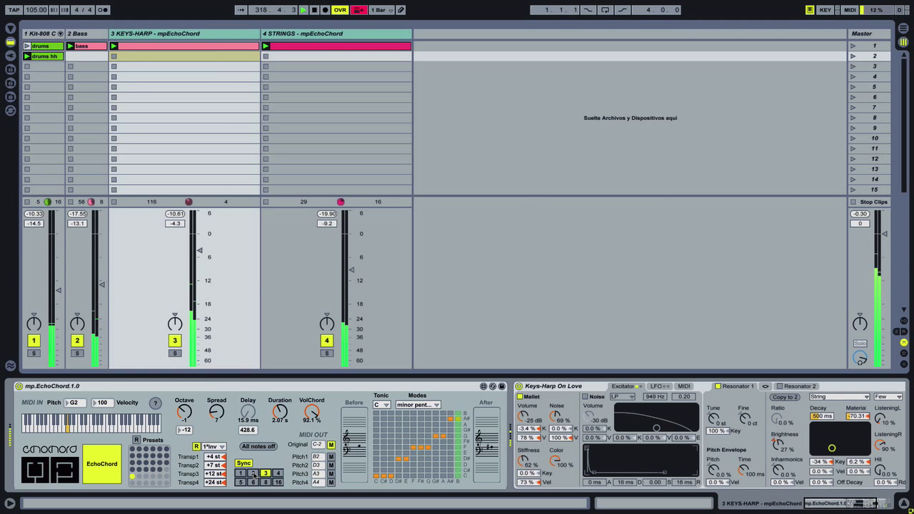
pyautogui.click(253, 474)
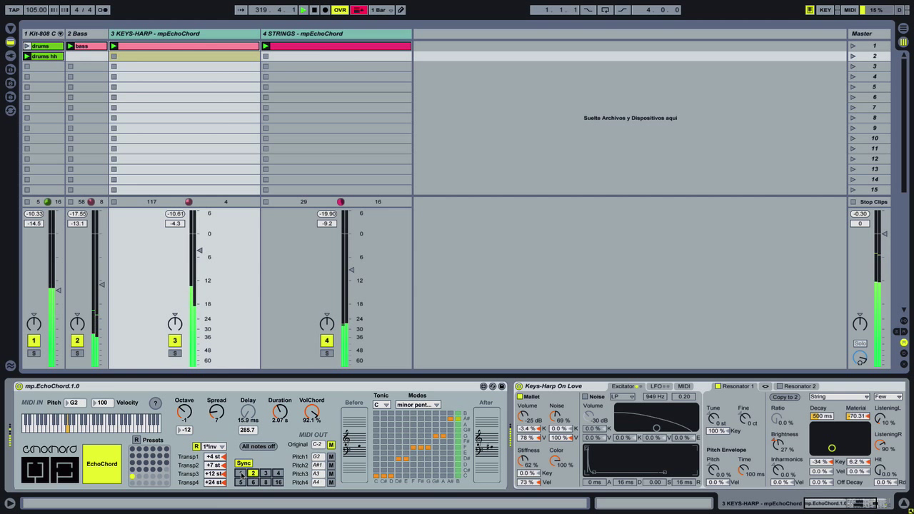
pyautogui.click(242, 474)
pyautogui.click(265, 474)
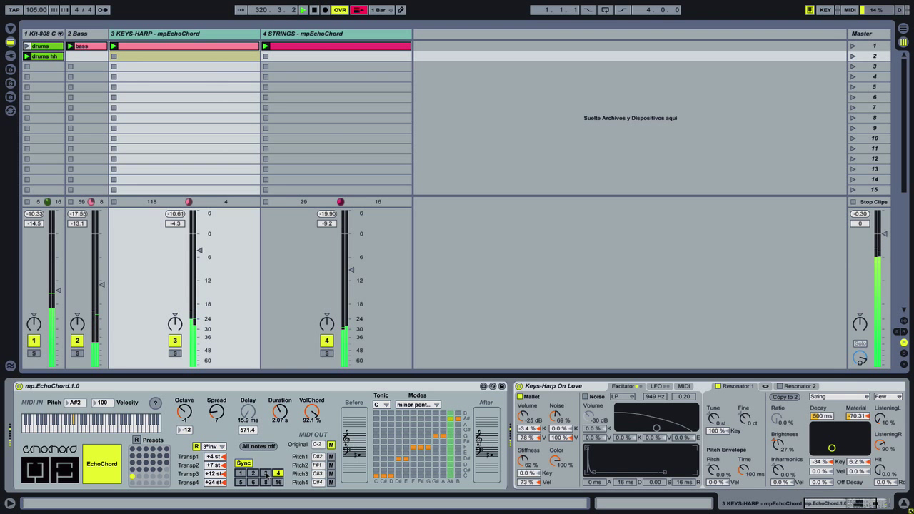